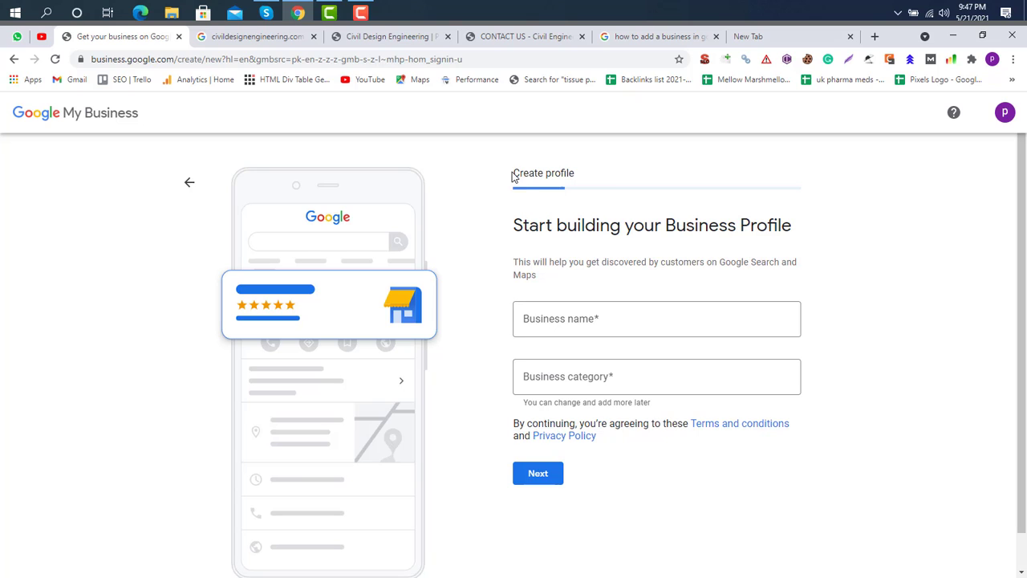
Step: Enter "Civil Design Engineering" as the business name and choose to create a new business with this name
left_click_drag(552, 172, 591, 179)
left_click_drag(515, 226, 806, 240)
left_click(805, 241)
left_click(609, 321)
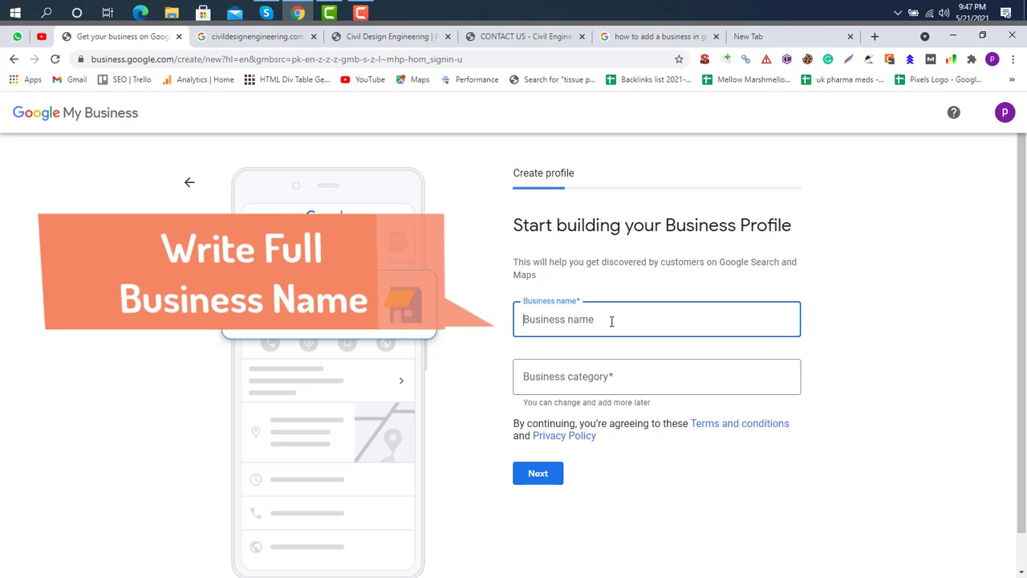
type("Civil De")
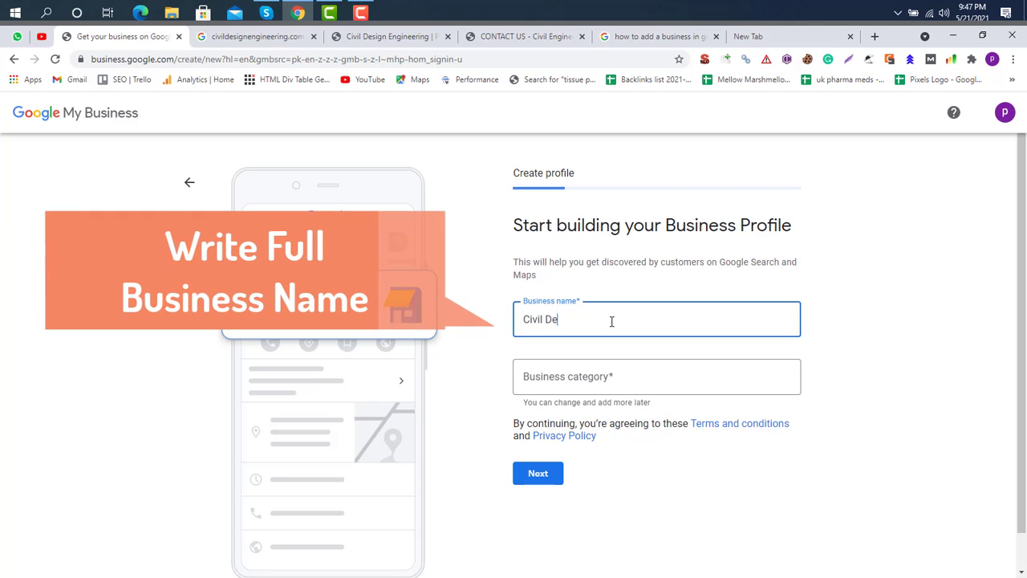
type("sign Engineering")
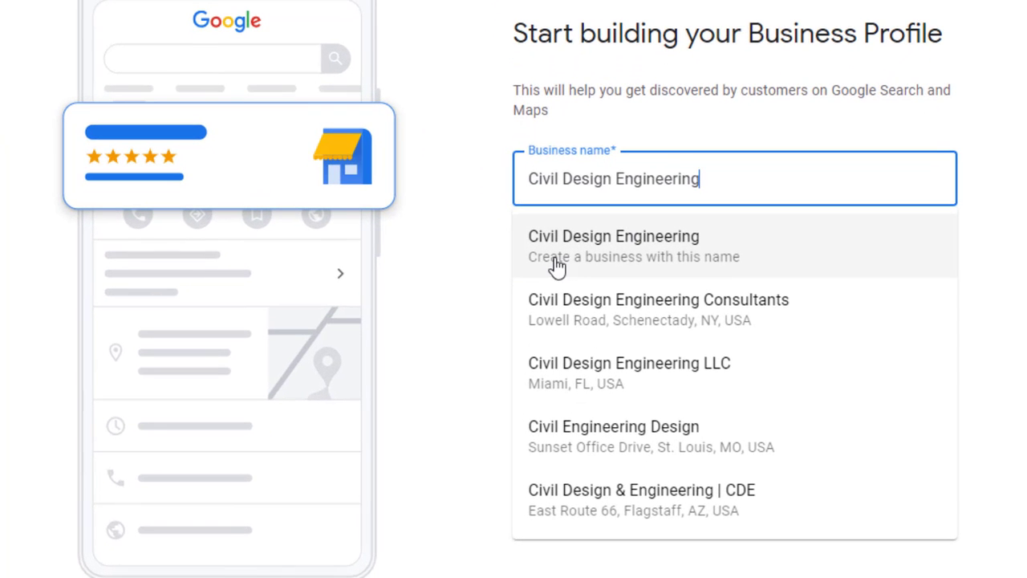
left_click(567, 251)
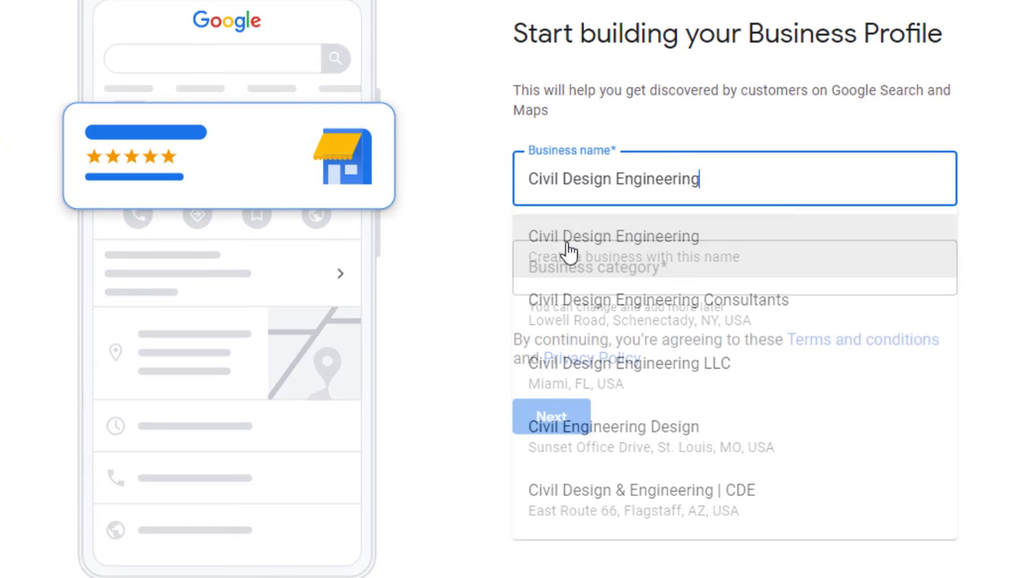
Step: Set the business category to Engineer and submit the name and category
left_click(682, 277)
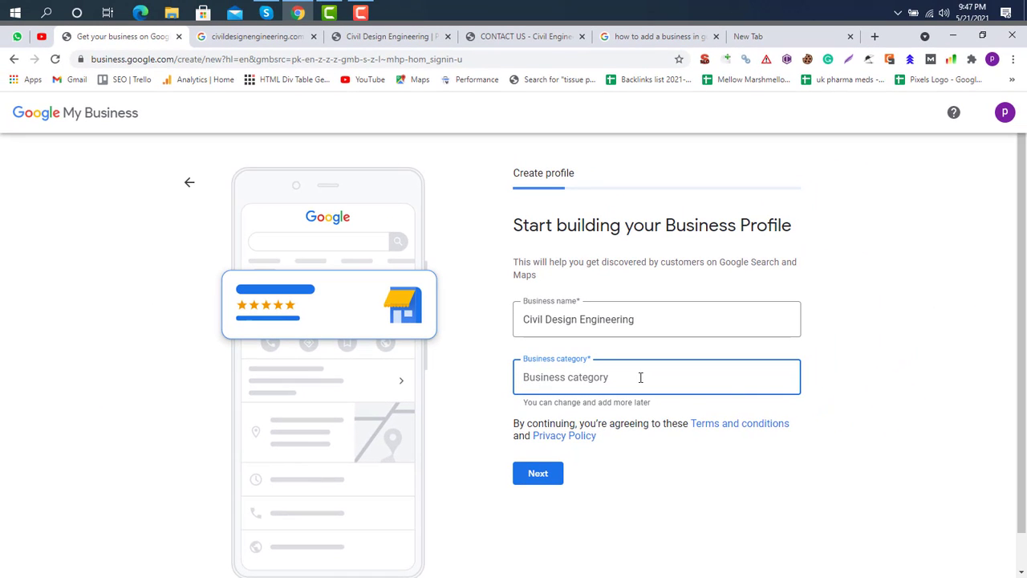
type("Engin")
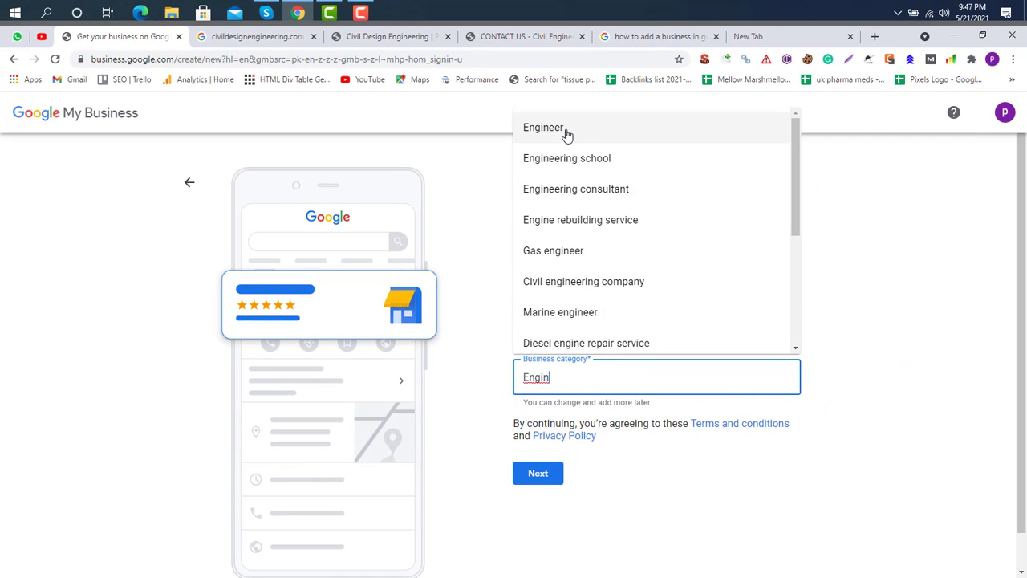
left_click(566, 130)
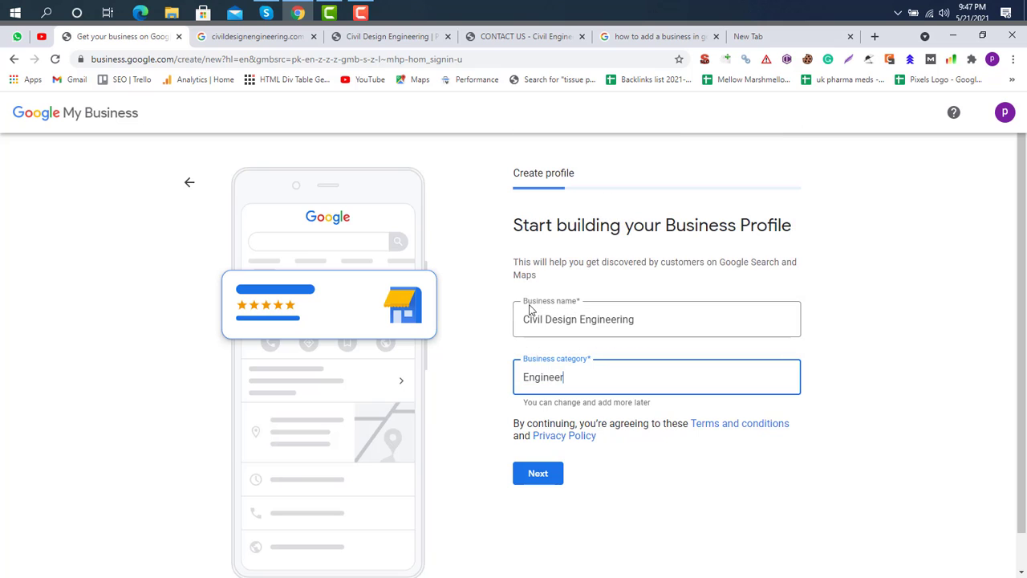
left_click(540, 474)
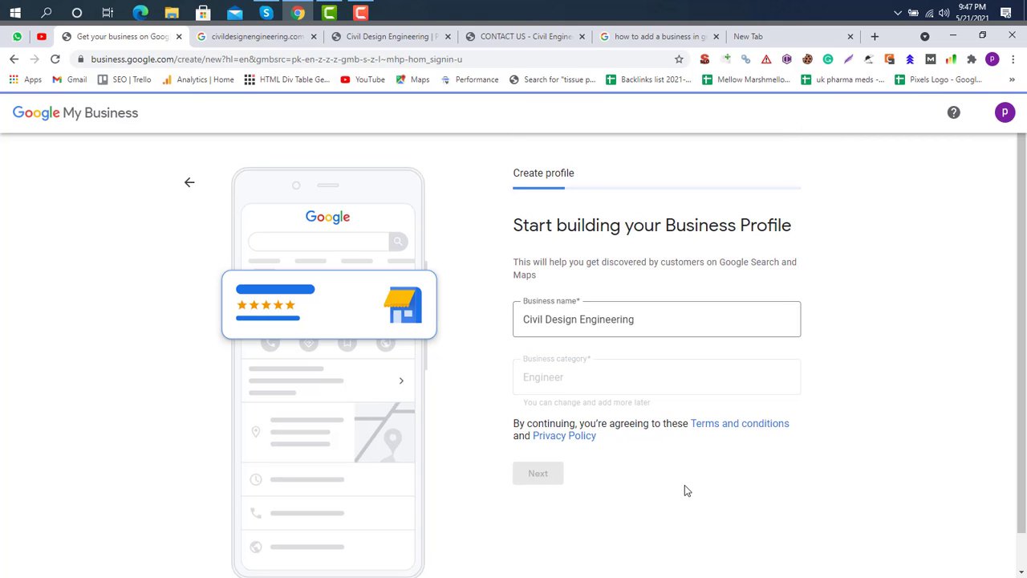
Step: Answer Yes to adding a location customers can visit and continue to the address form
left_click_drag(517, 308, 764, 312)
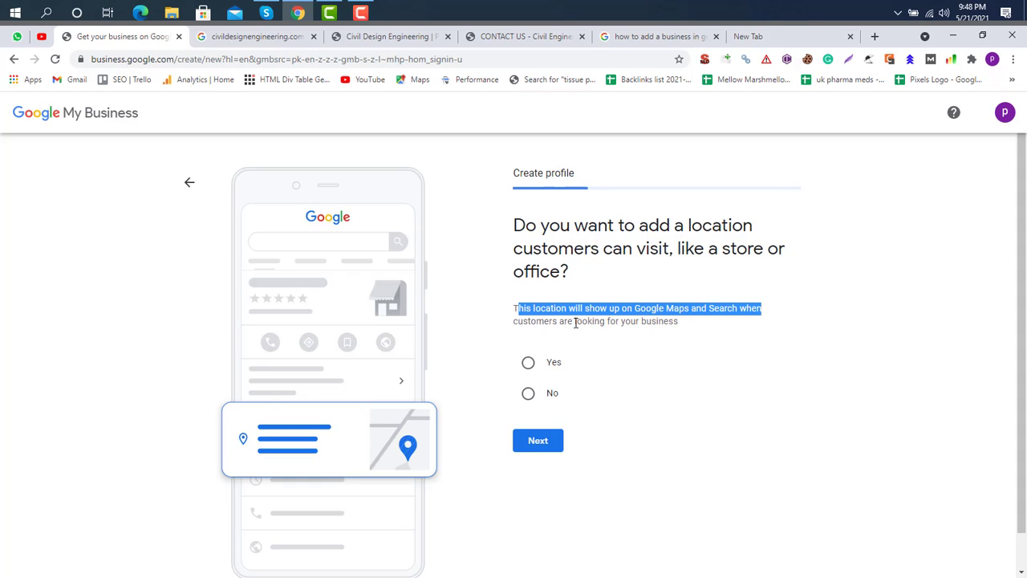
left_click(528, 362)
left_click(562, 443)
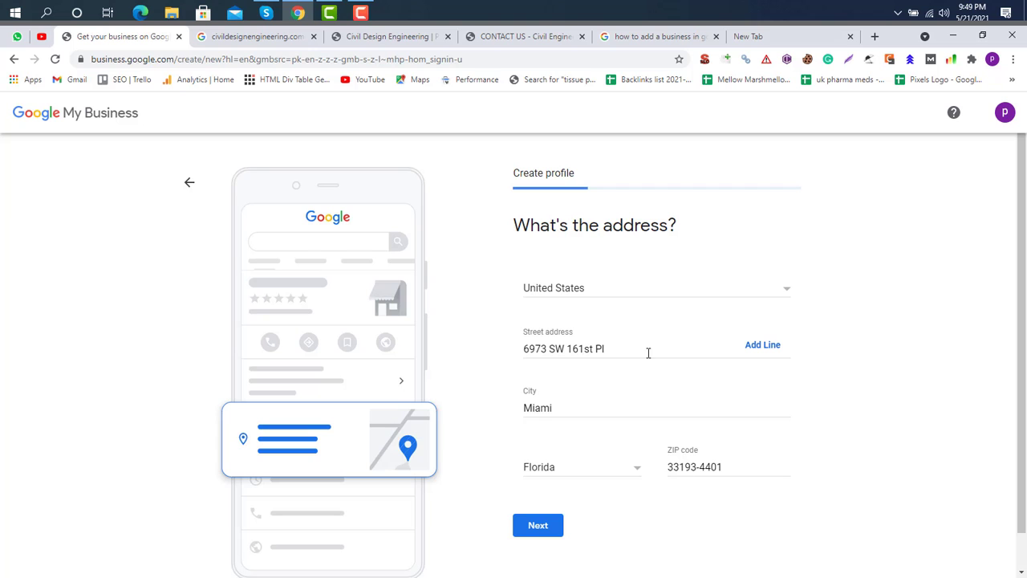
Step: Complete the business street address, accept the first suggested match and submit the address
type("ace")
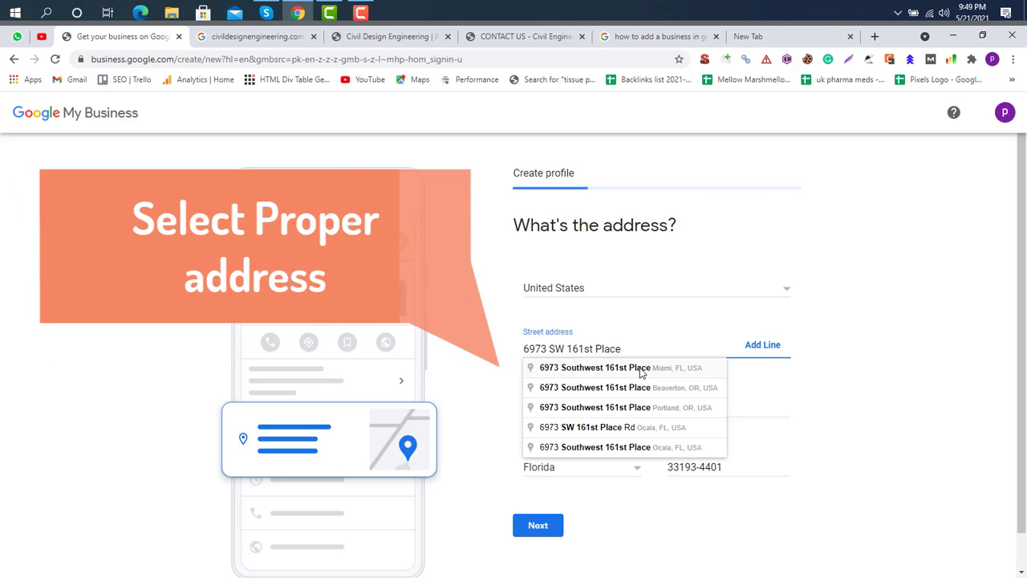
left_click(641, 369)
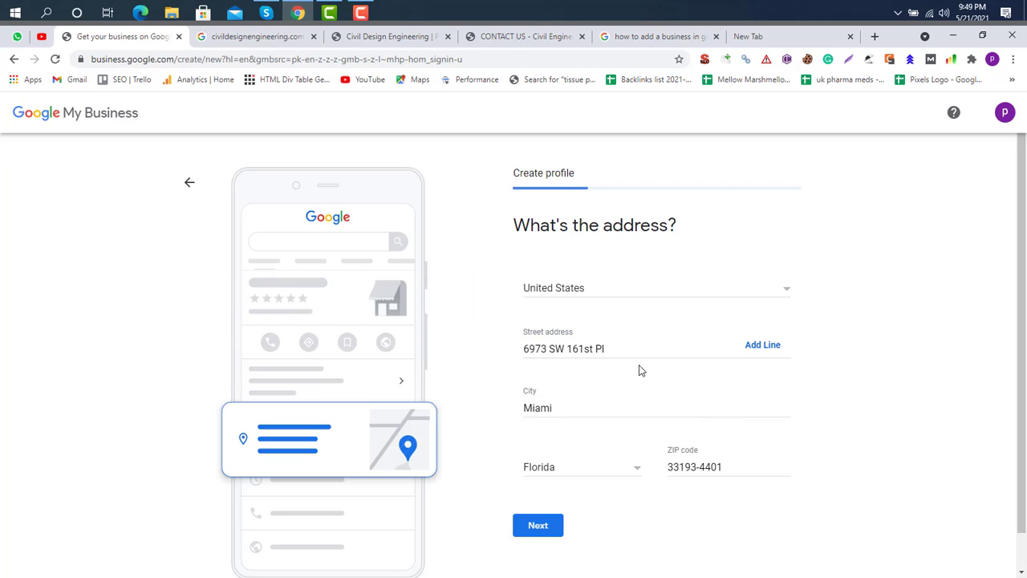
left_click(539, 525)
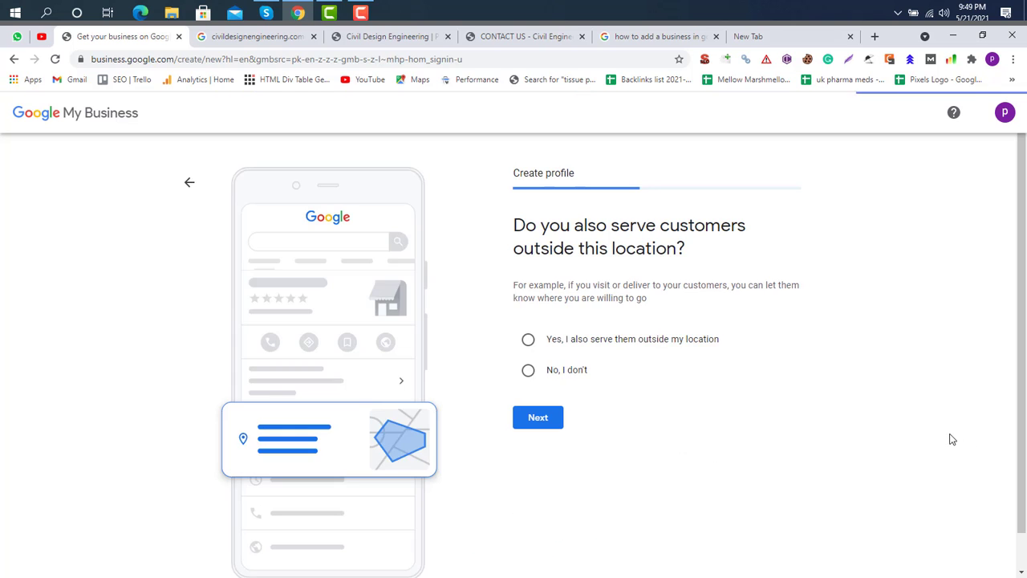
Step: Answer "Yes, I also serve them outside my location" and continue to the service areas
left_click_drag(514, 225, 699, 254)
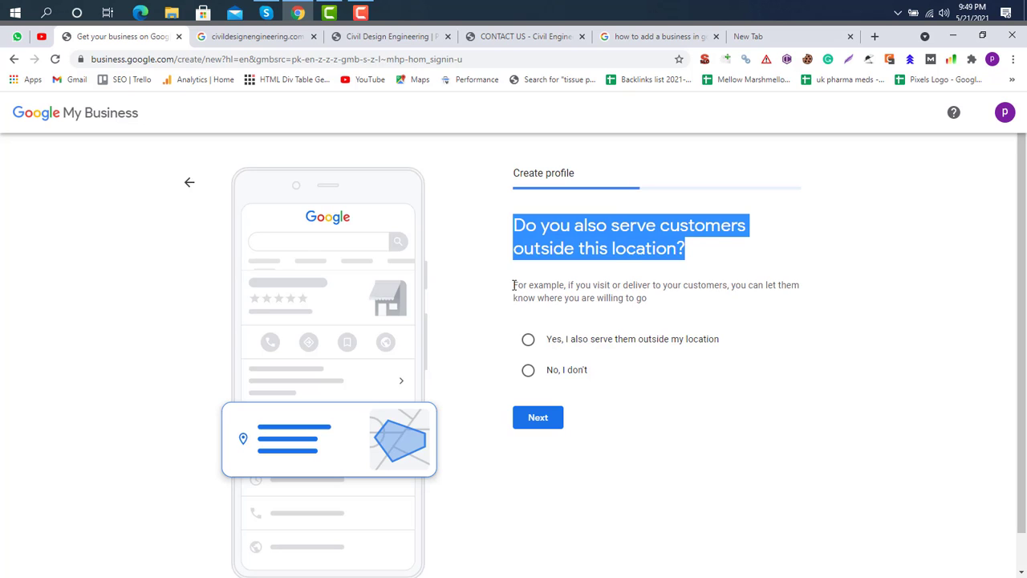
left_click(578, 393)
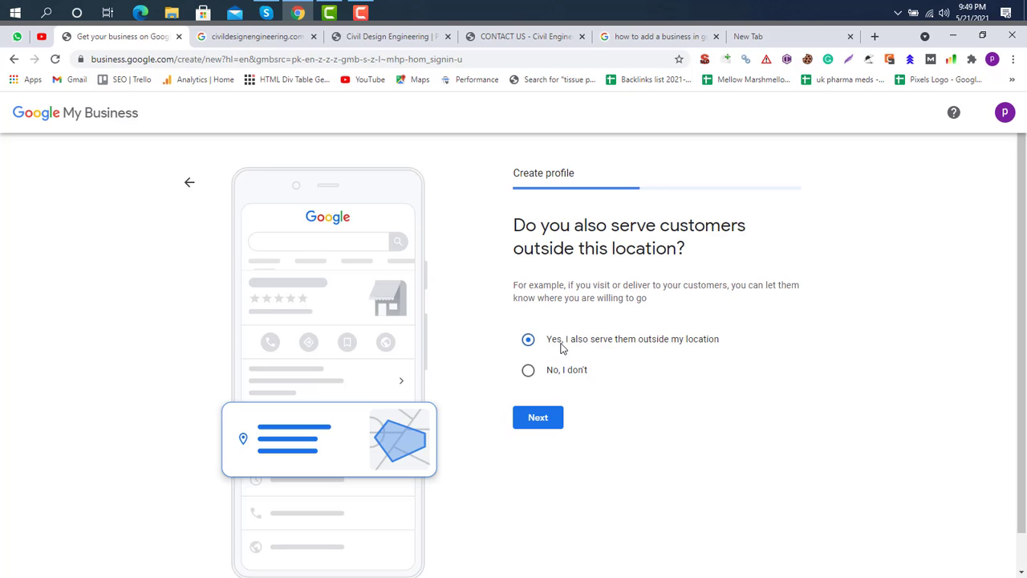
left_click(537, 423)
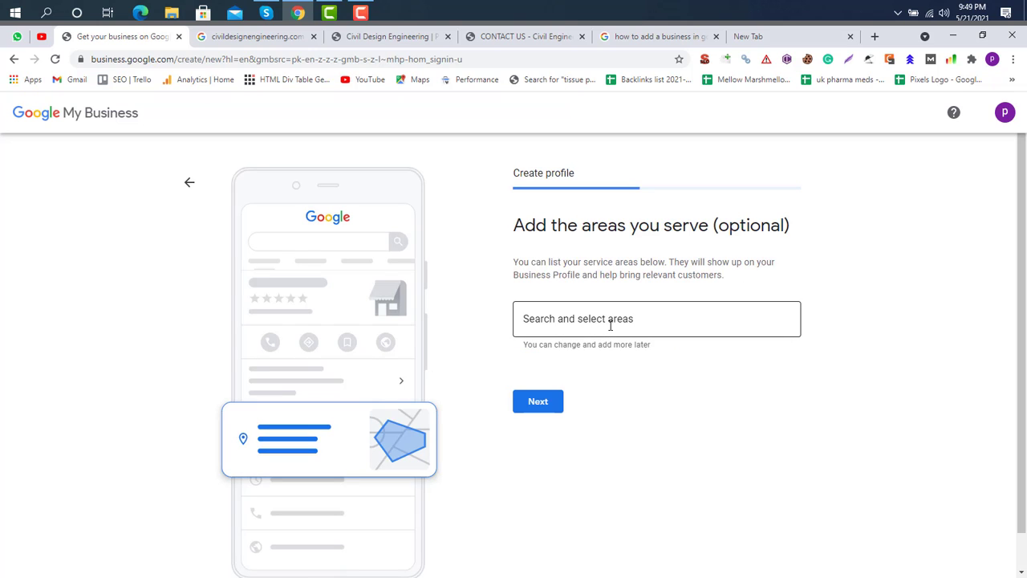
Step: Add Florida, USA as the service area and continue to the contact details
left_click(610, 325)
type("Manhattan, New York")
type("fl")
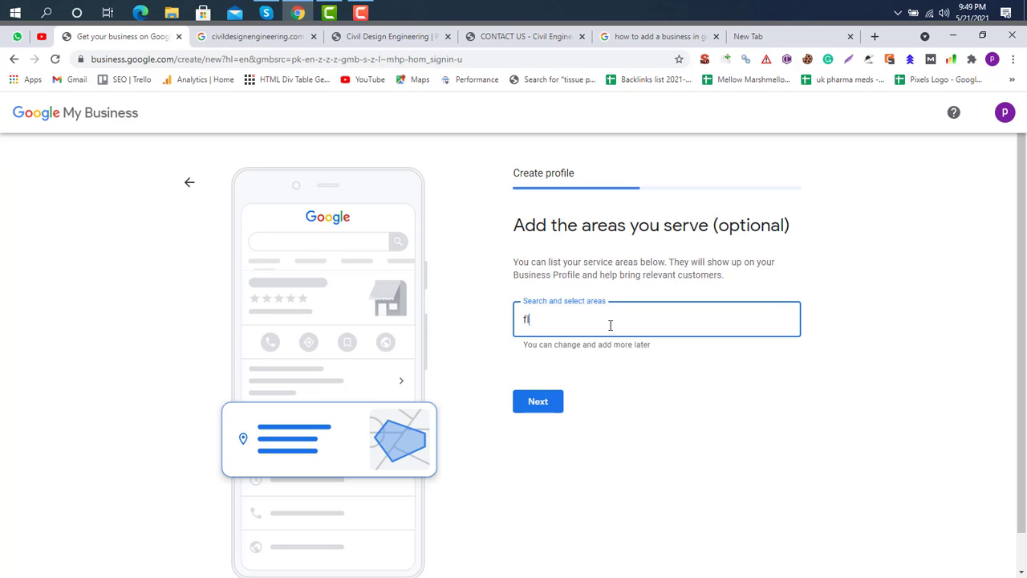
type("oria")
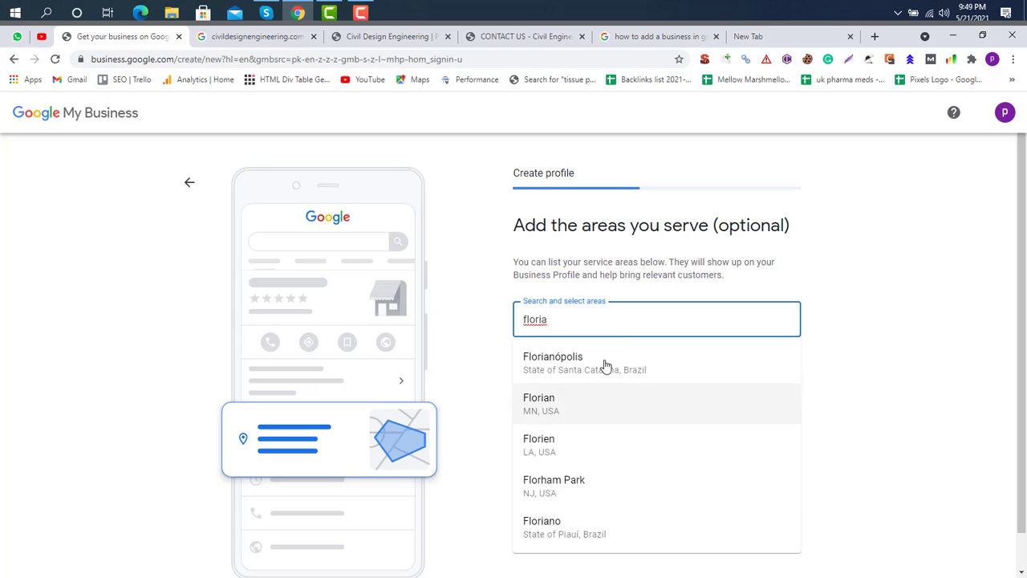
key("BackSpace")
type("d")
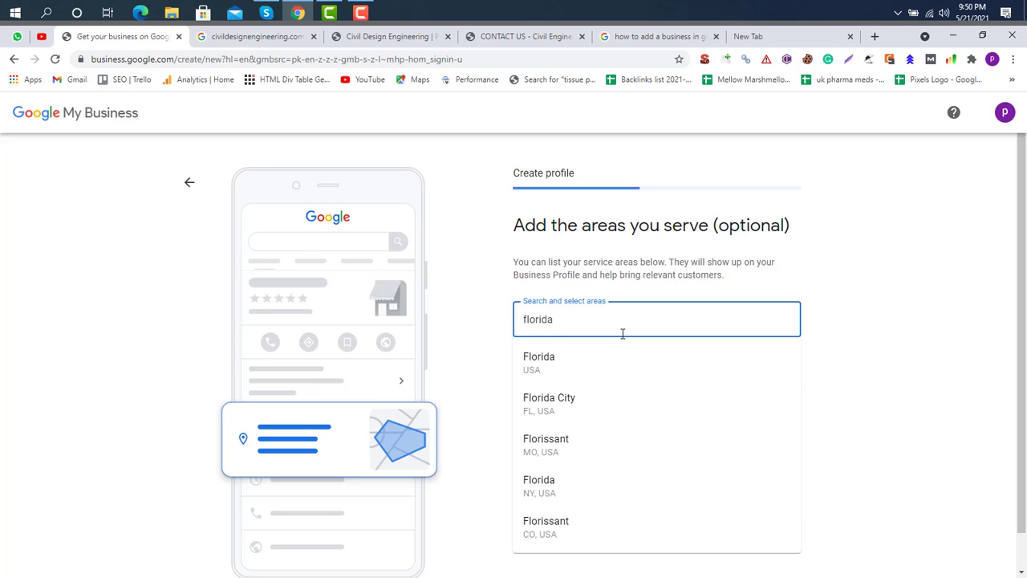
left_click(603, 361)
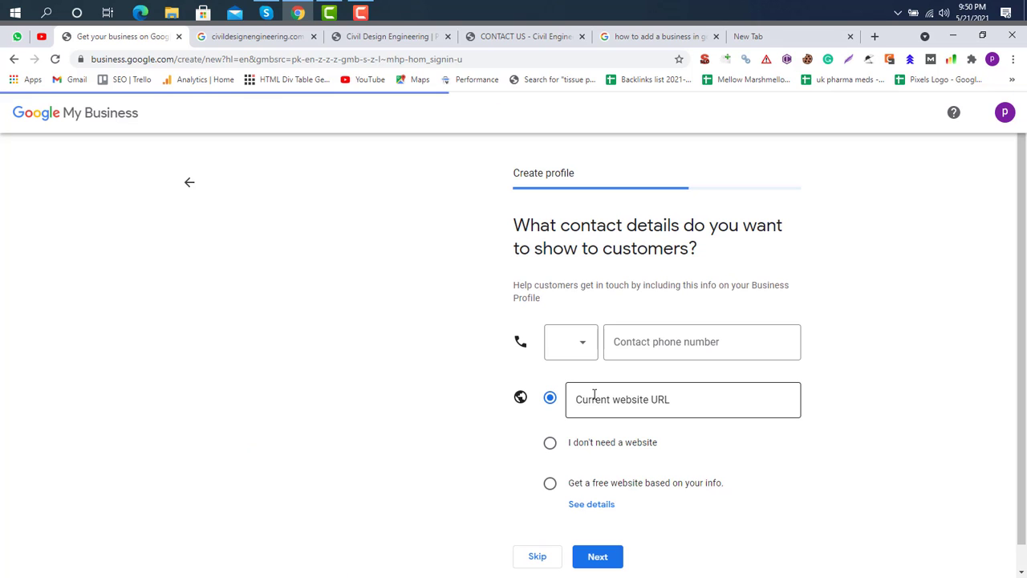
Step: Paste the business phone number as the contact number shown to customers
left_click(670, 351)
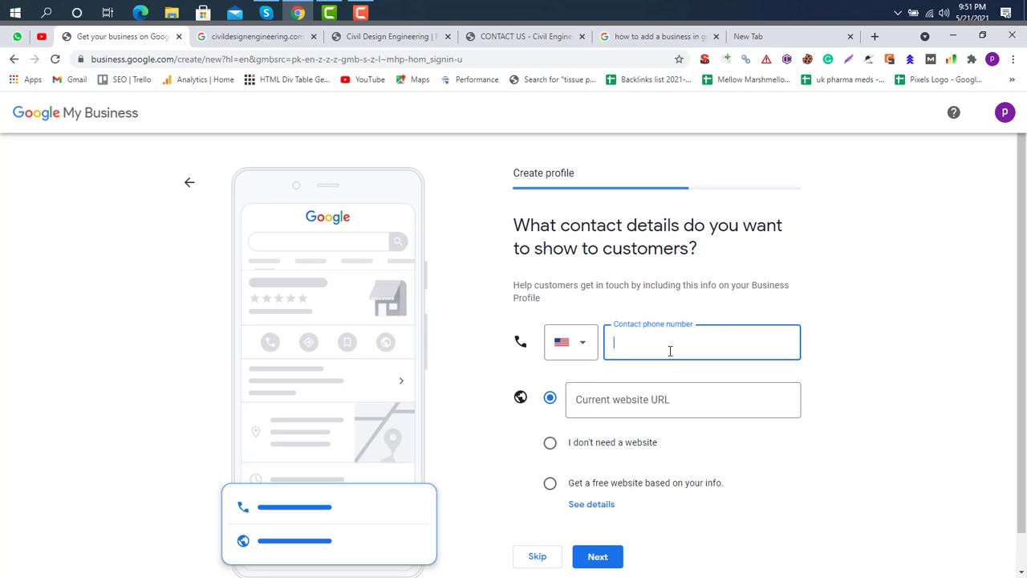
key("ctrl+v")
key("Tab")
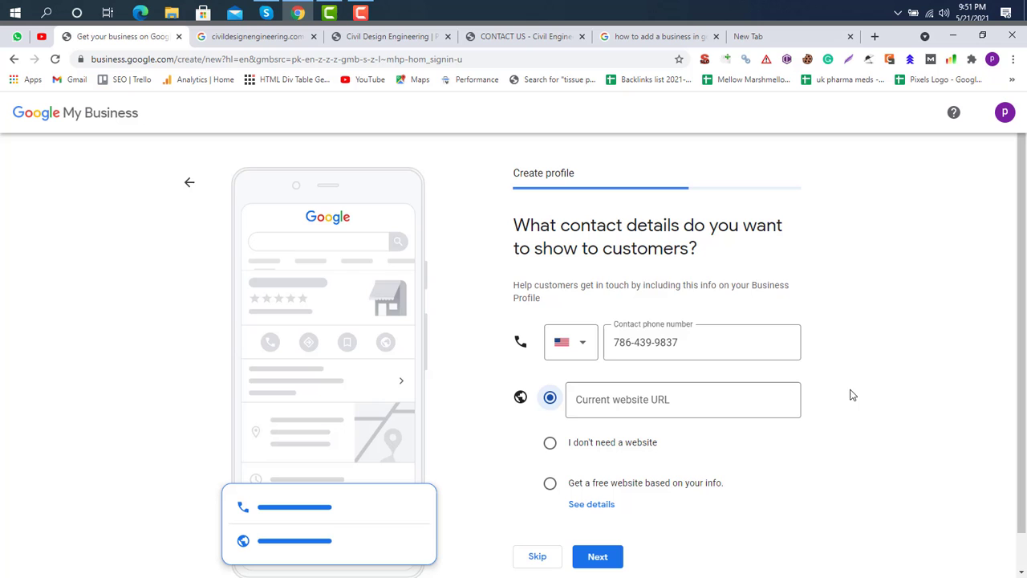
left_click(634, 401)
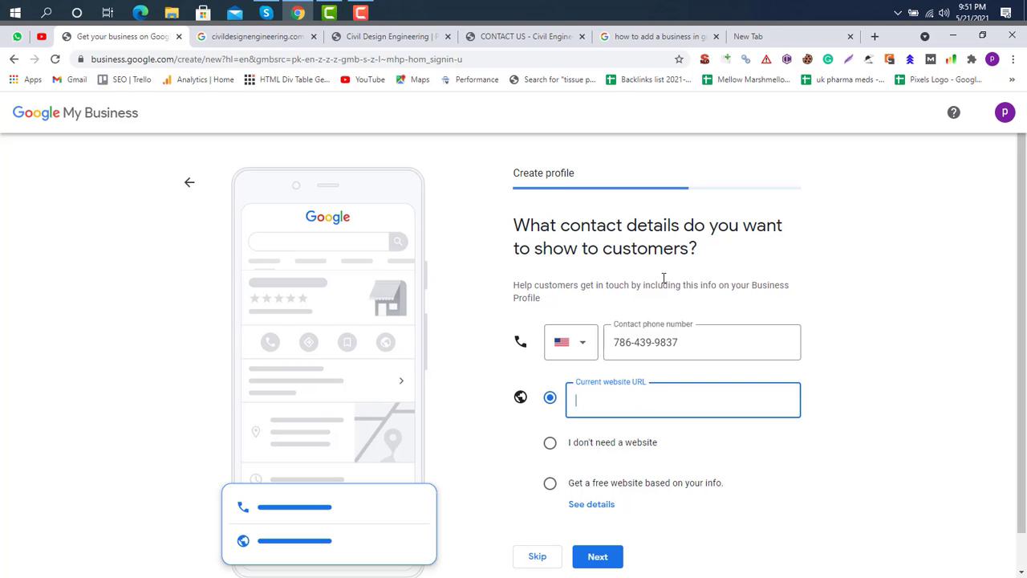
left_click(390, 36)
left_click(284, 58)
key("ctrl+c")
left_click(124, 37)
key("ctrl+v")
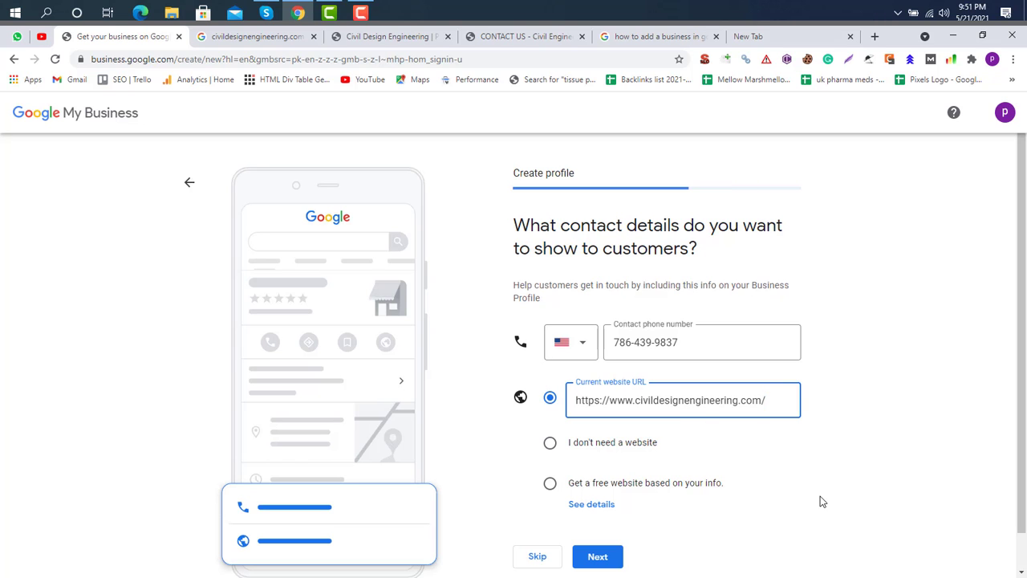
scroll(579, 456, "down", 1)
left_click(598, 518)
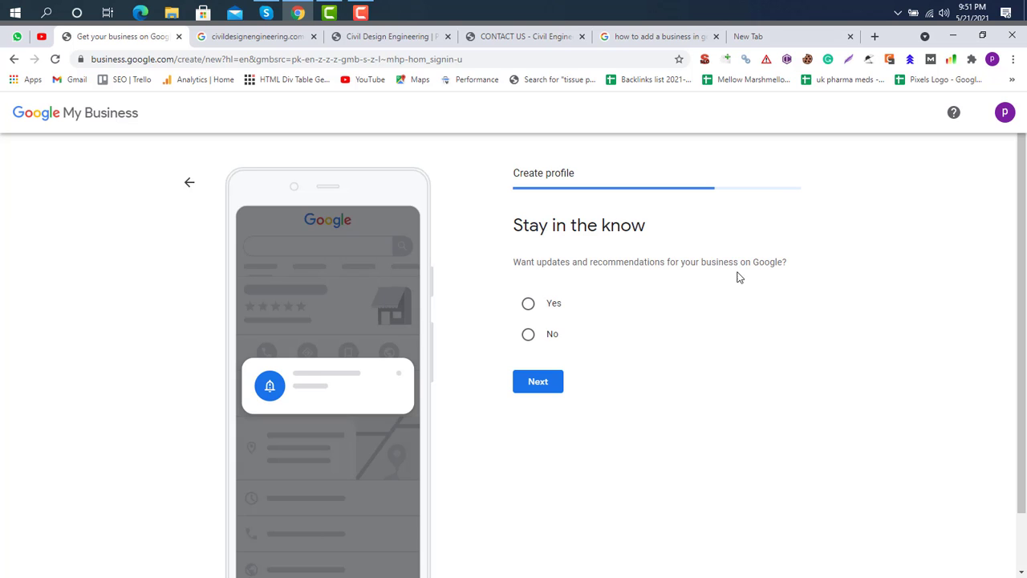
Step: Opt in to updates and recommendations for the business on Google
left_click(530, 306)
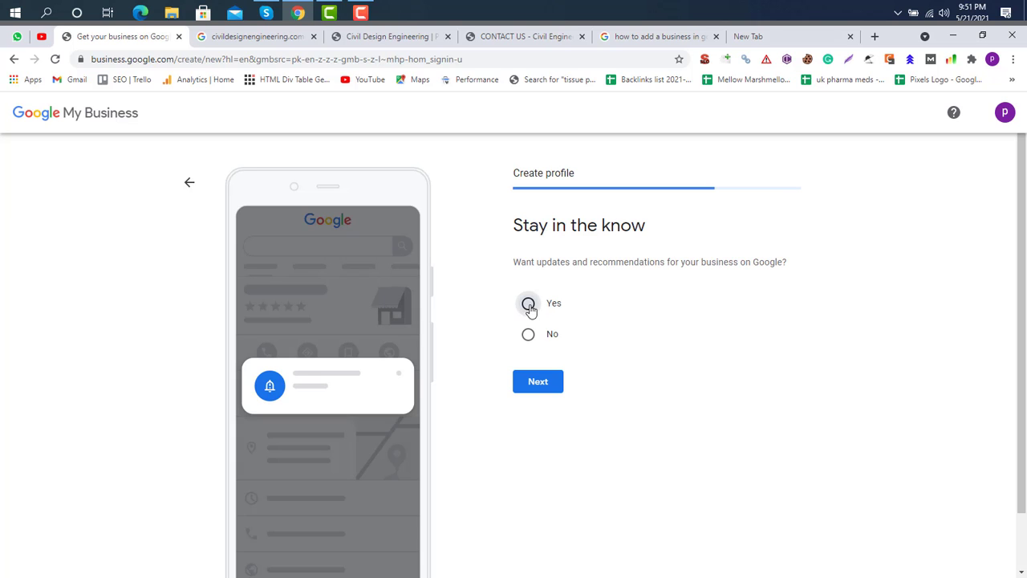
left_click(555, 386)
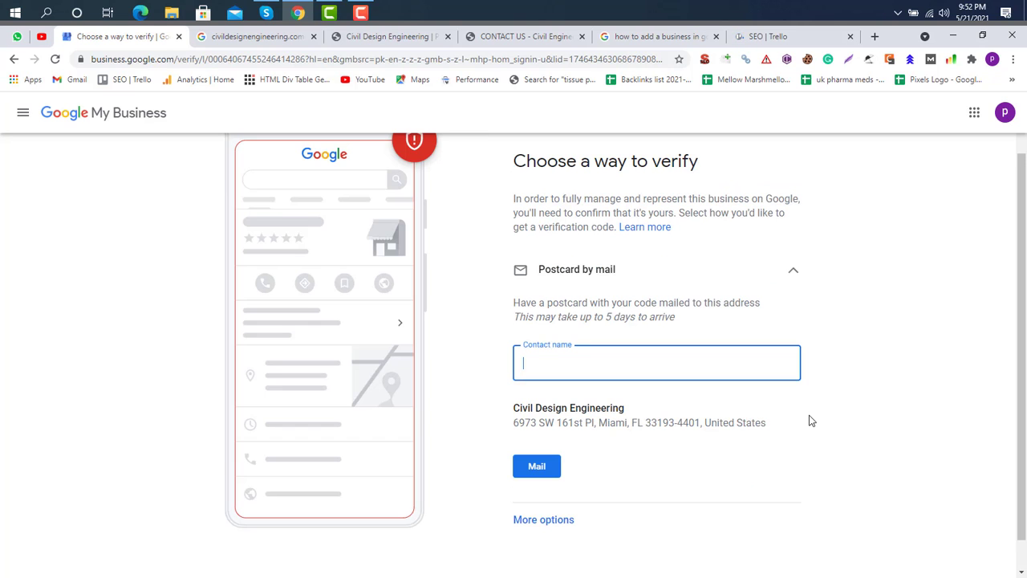
Step: Fill in the contact's name, request the verification postcard by mail and continue to profile customization
key("ctrl+v")
key("ctrl+a")
left_click(543, 469)
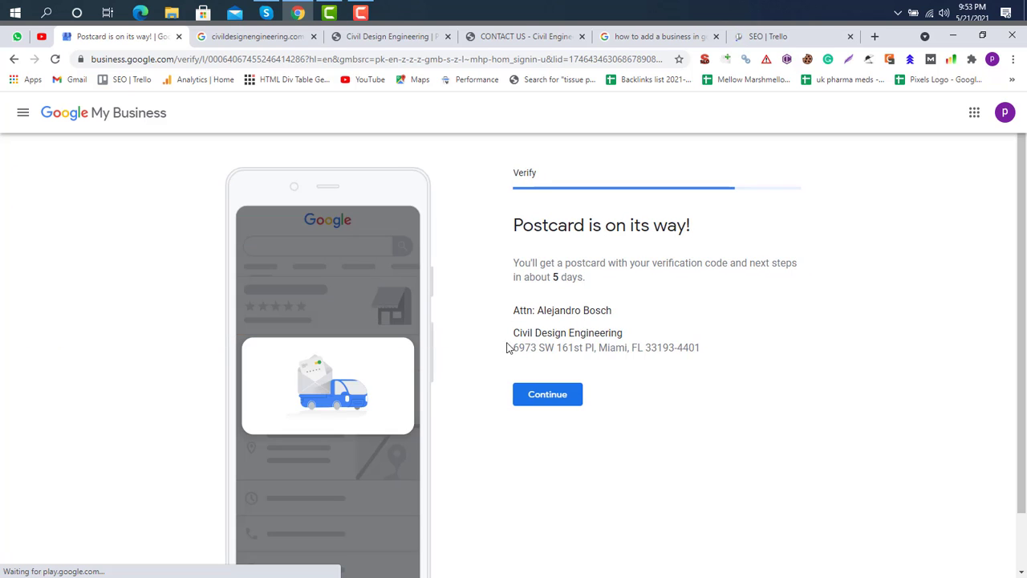
left_click(564, 399)
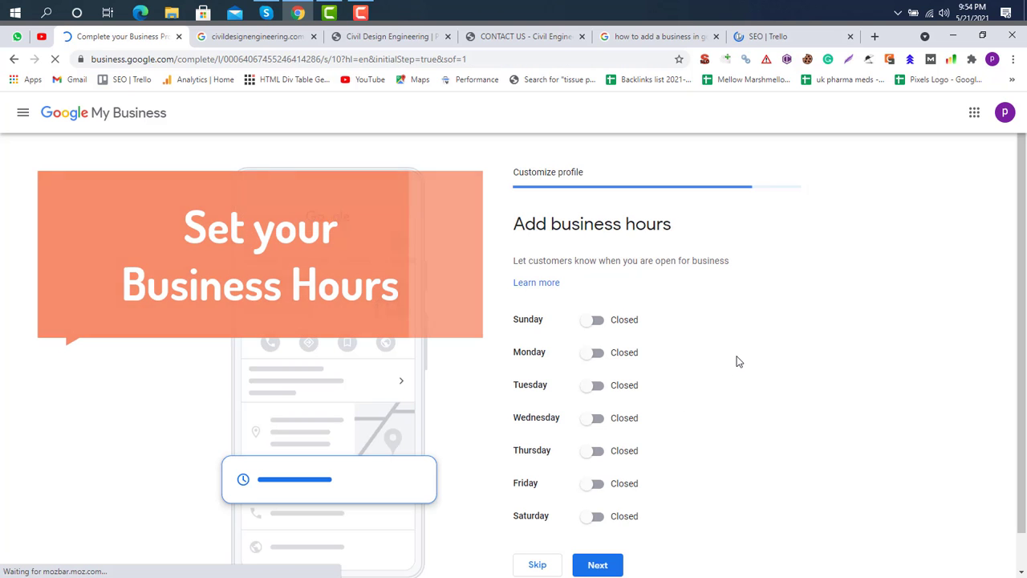
Step: Skip adding business hours and continue past messaging with Accept Messages left on
scroll(739, 362, "down", 1)
left_click(531, 530)
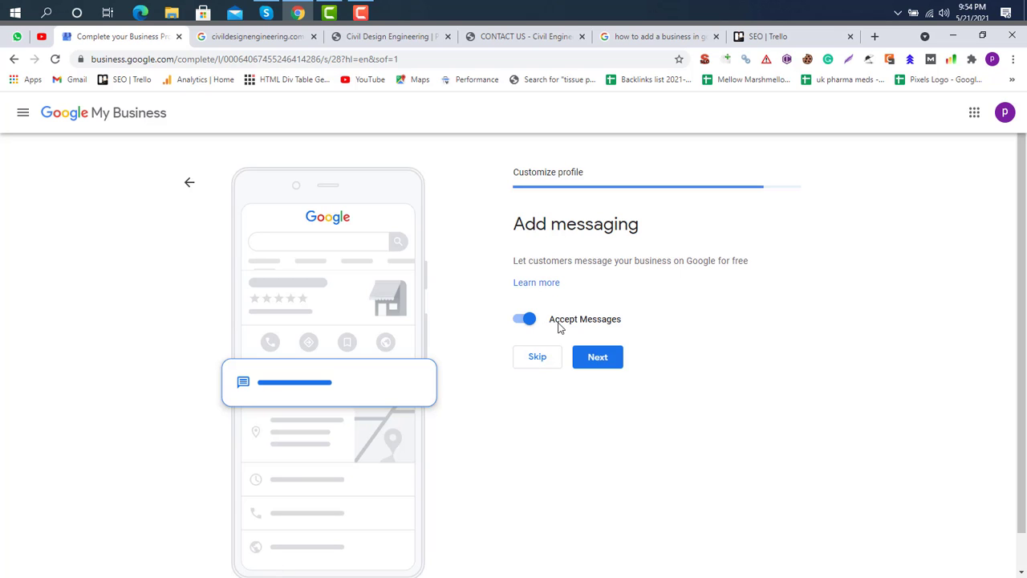
left_click(597, 361)
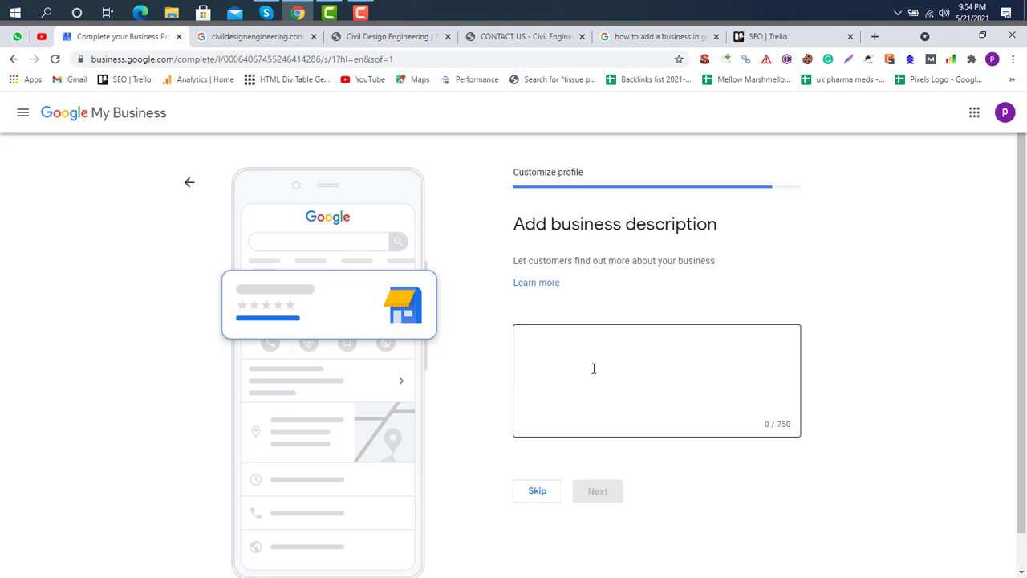
Step: Paste the copied text as the business description and submit it
left_click(593, 368)
key("ctrl+v")
left_click(609, 497)
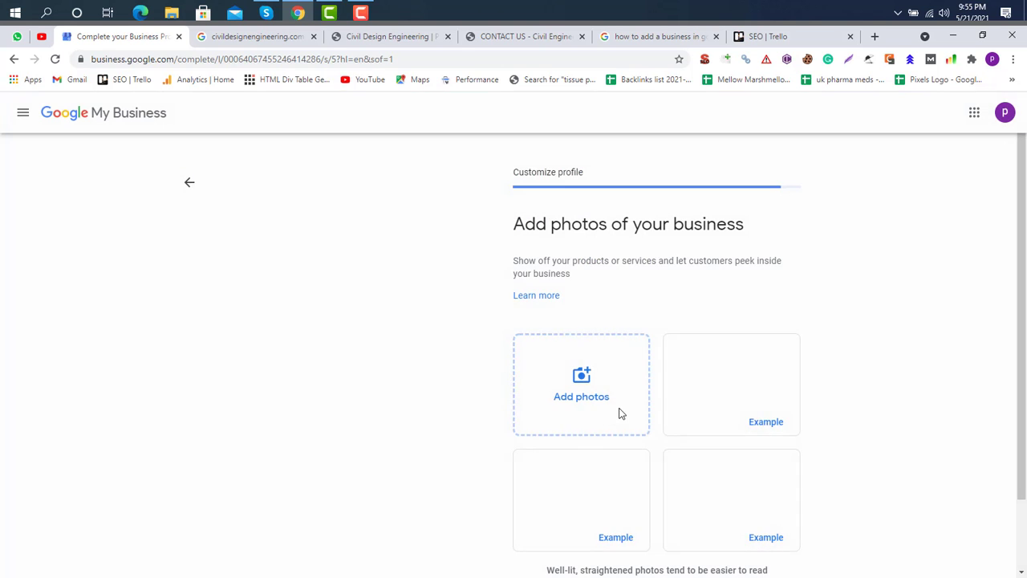
Step: Add the Civil Design engineering logo image from the Desktop folder to the business photos
left_click(597, 397)
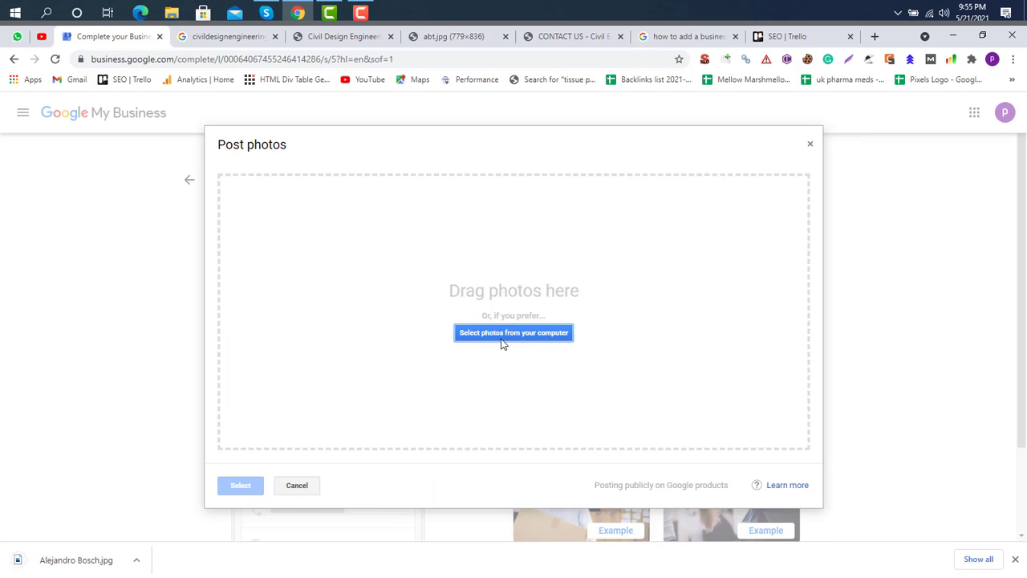
left_click(520, 334)
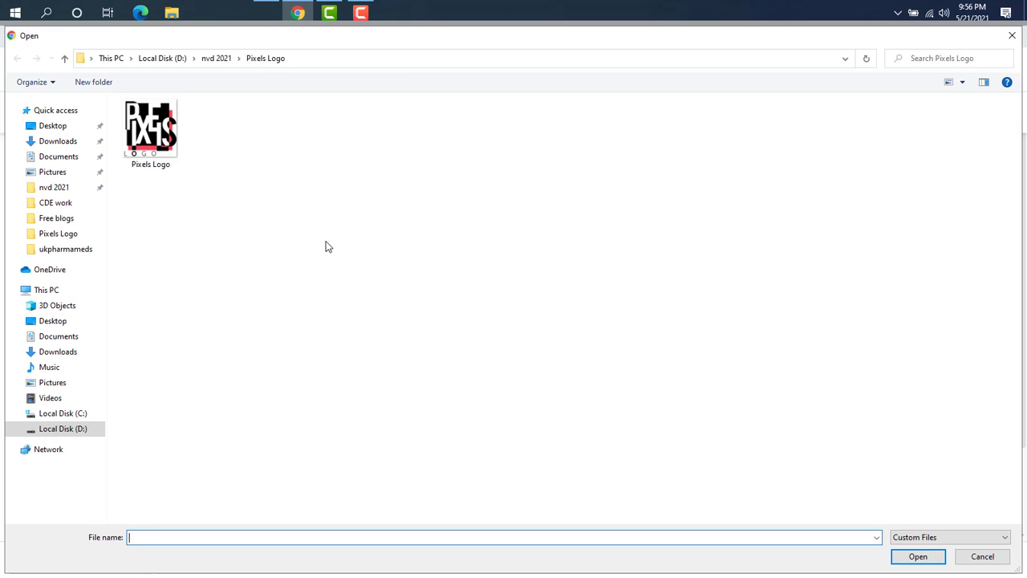
left_click(53, 125)
left_click(141, 112)
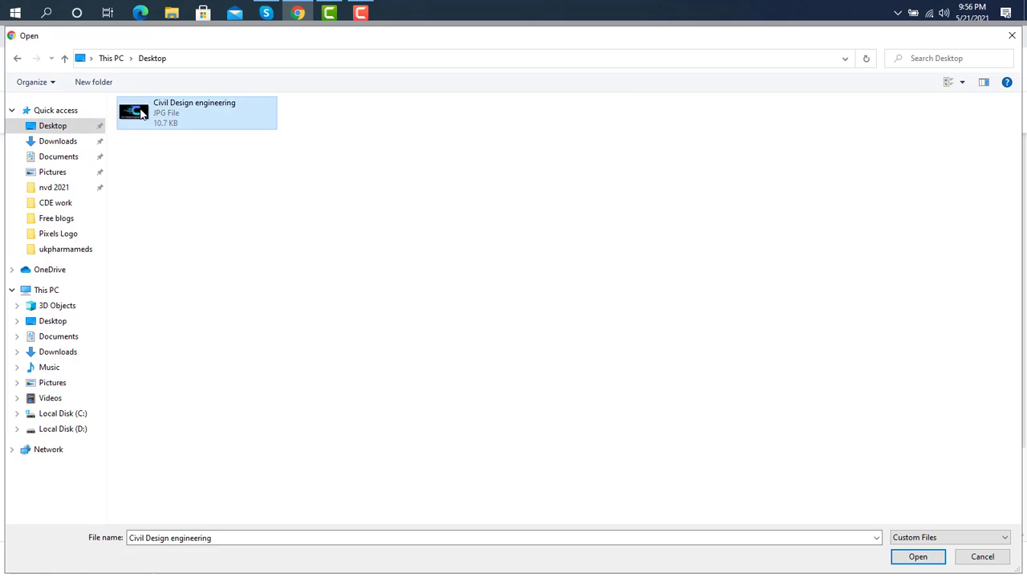
double_click(140, 112)
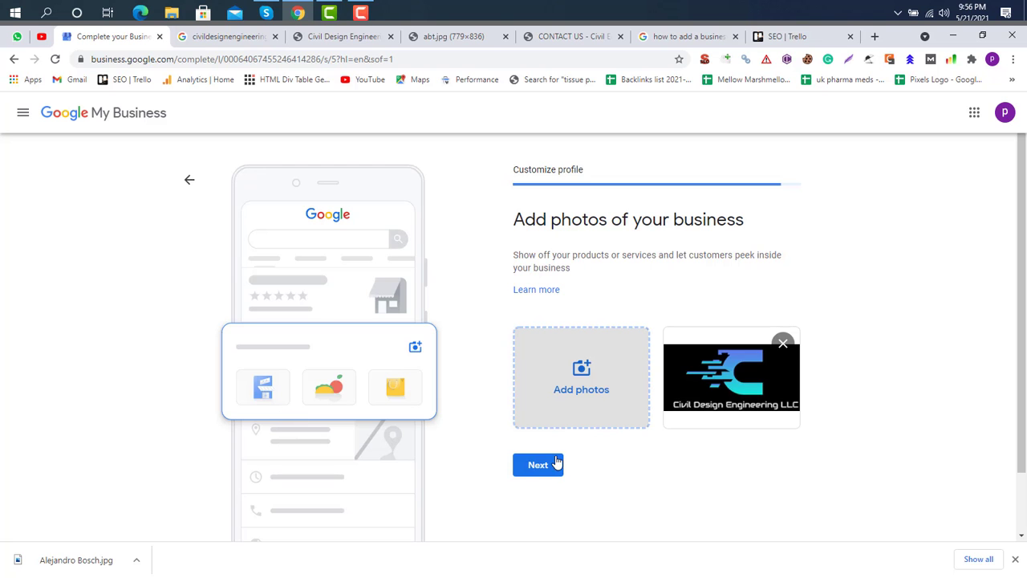
Step: Add the man's portrait photo from the CDE work folder to the business photos and continue
left_click(578, 390)
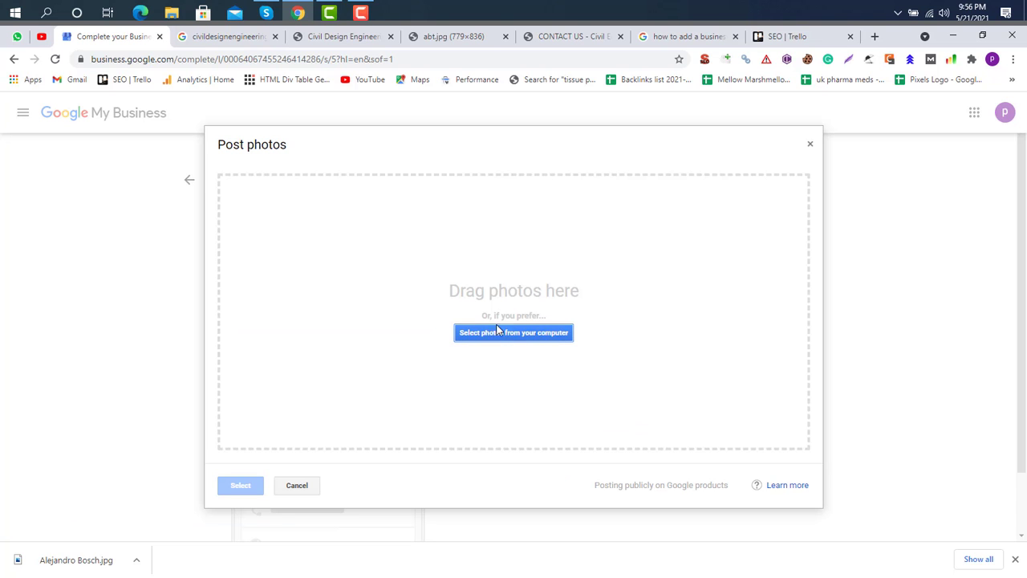
left_click(504, 332)
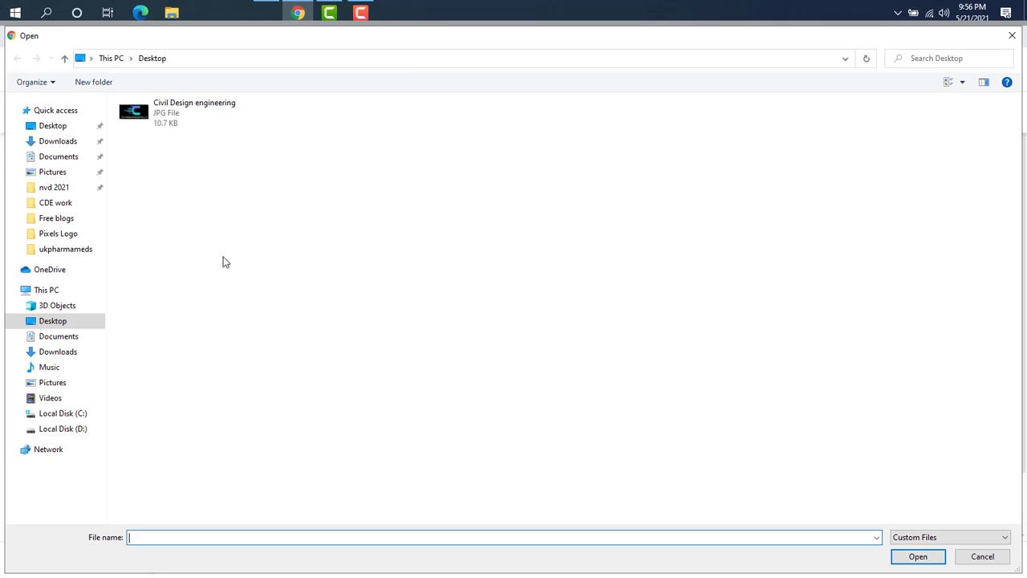
left_click(59, 142)
left_click(59, 158)
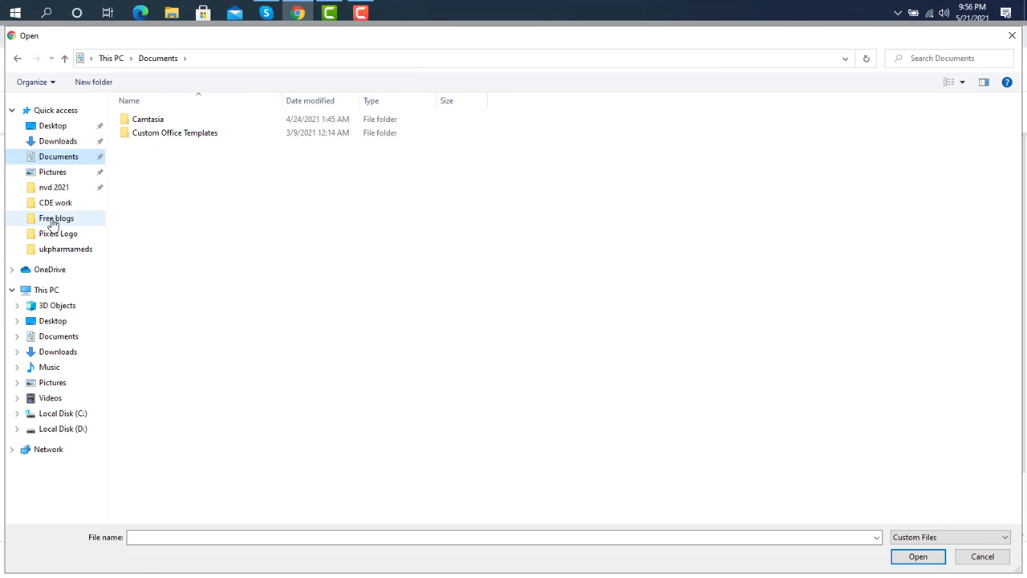
left_click(55, 202)
double_click(215, 157)
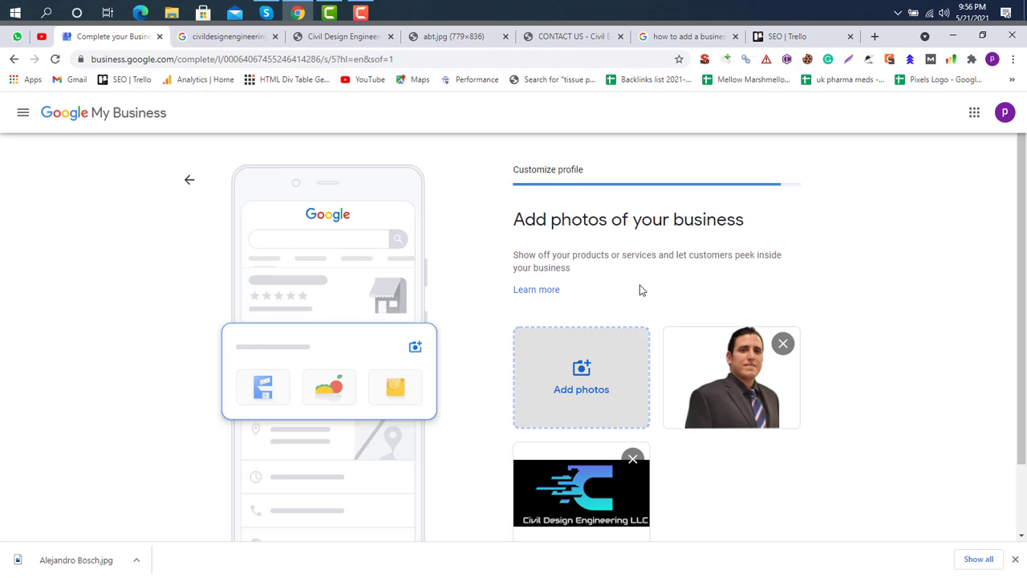
scroll(866, 304, "down", 2)
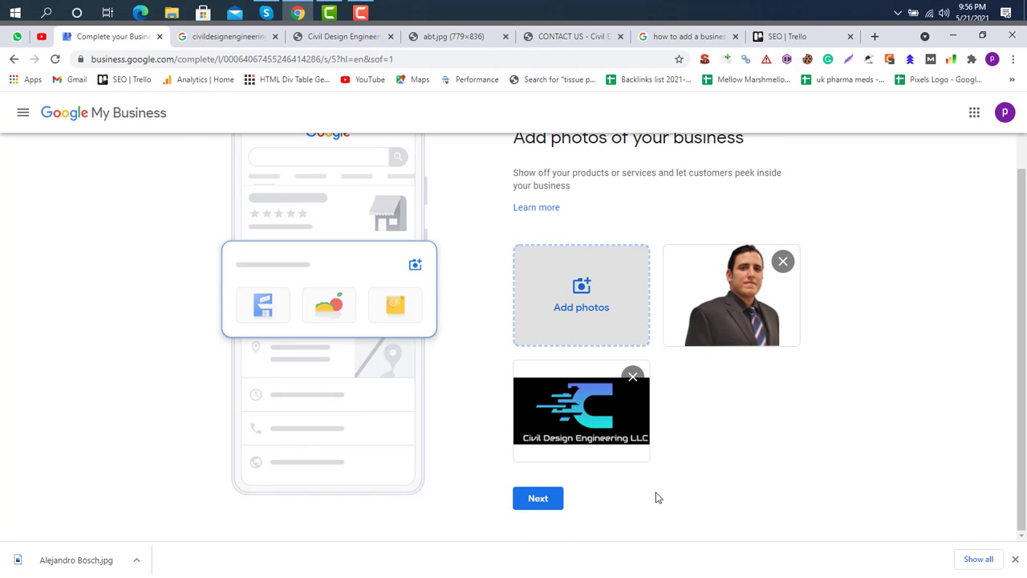
left_click(539, 500)
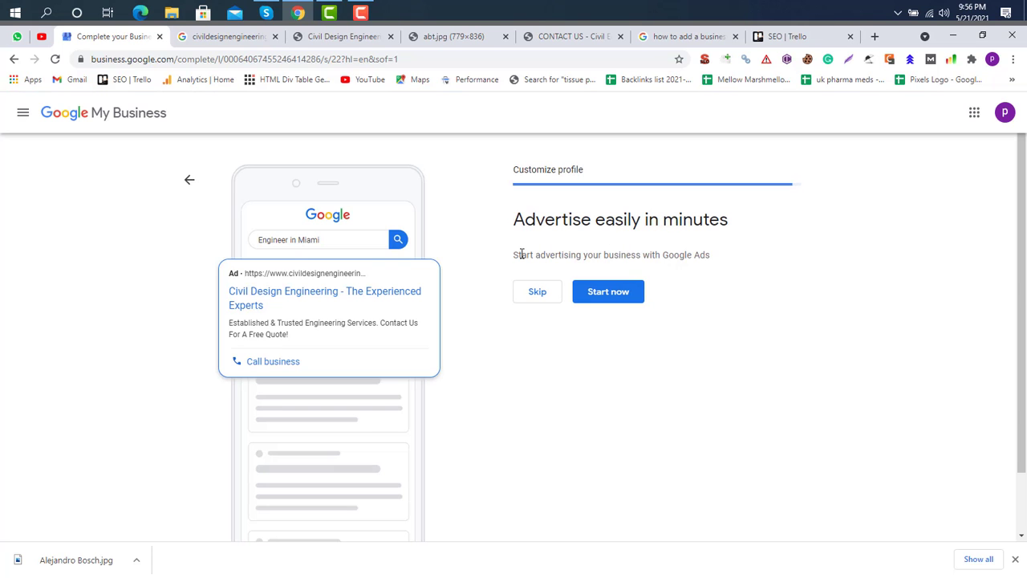
Step: Skip the Google Ads offer, finish profile customization, and dismiss the welcome message and the setup survey on the dashboard
left_click_drag(553, 254, 575, 287)
left_click(545, 294)
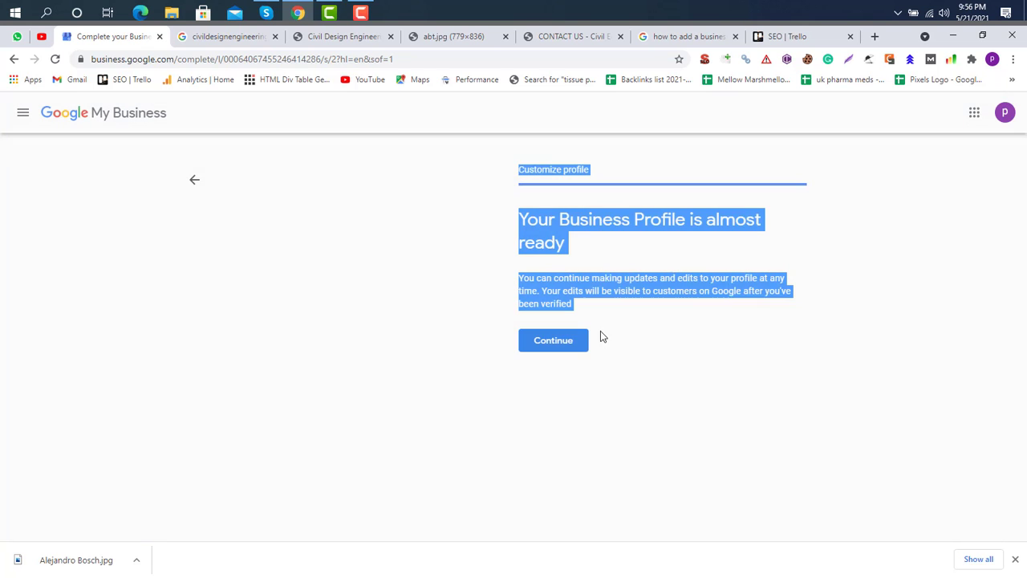
left_click(649, 365)
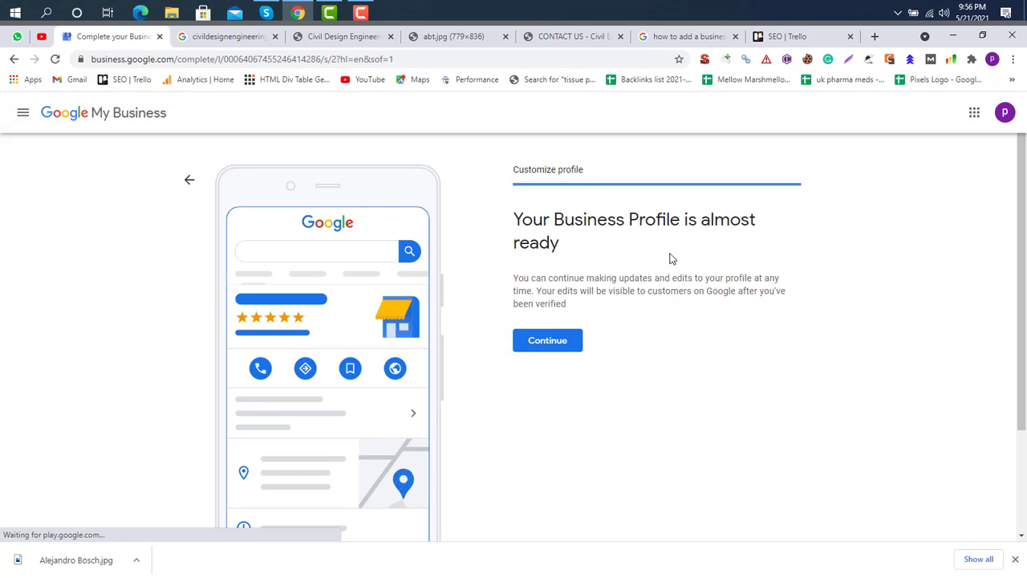
left_click(545, 345)
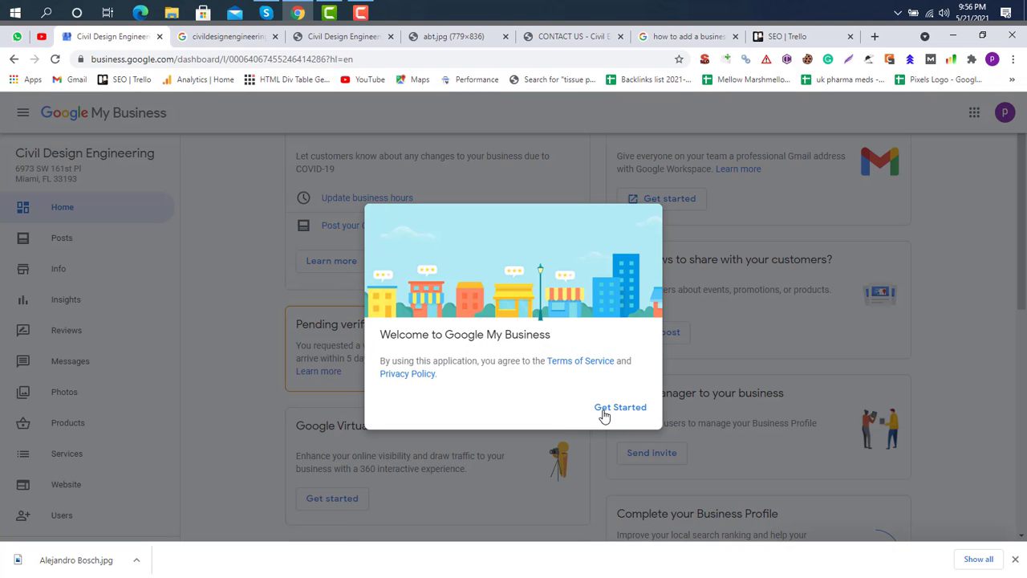
left_click(609, 412)
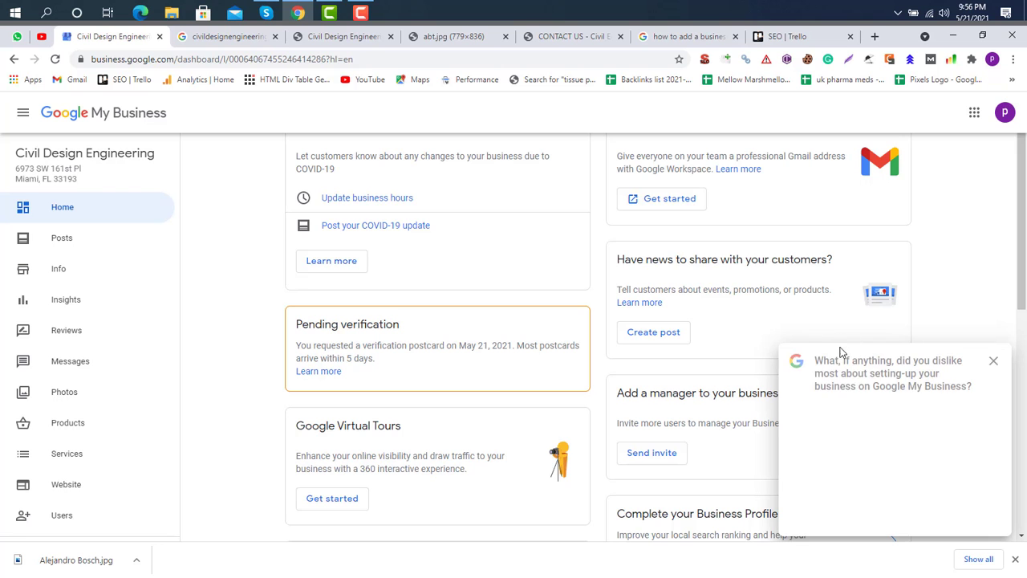
left_click(994, 362)
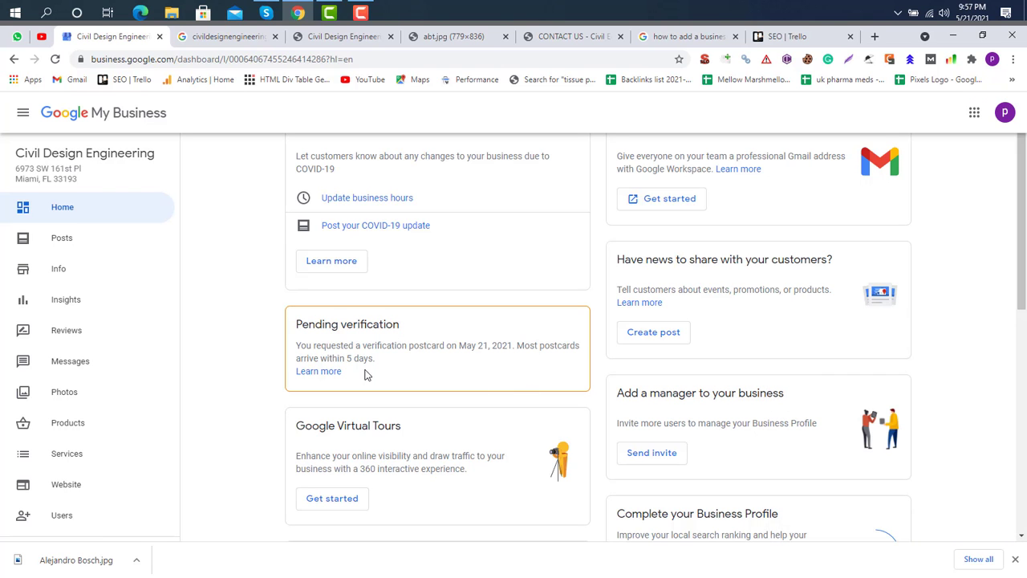
Step: Read the Pending verification notice about the requested postcard on the dashboard
left_click_drag(296, 346, 397, 351)
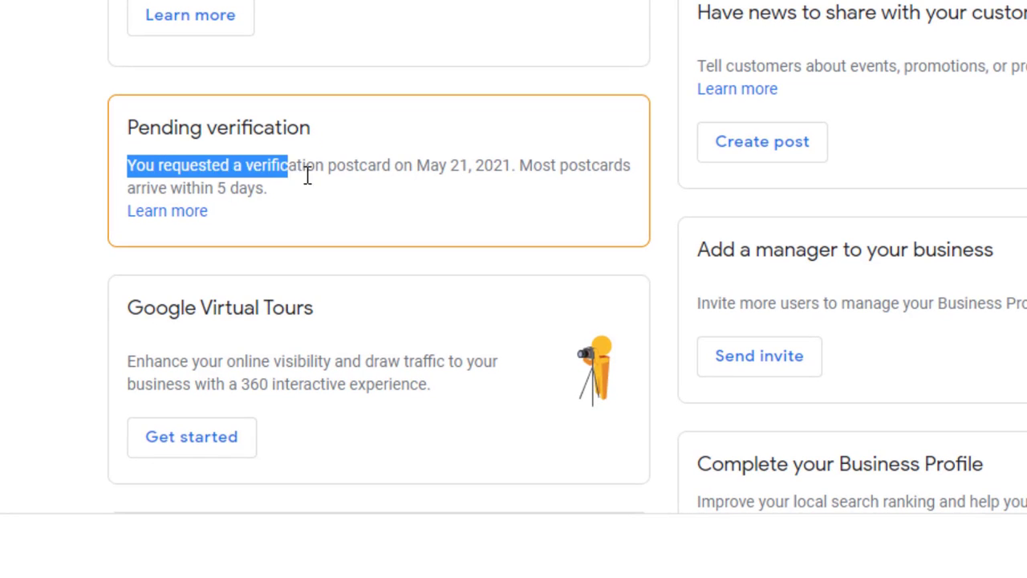
left_click_drag(307, 176, 562, 172)
left_click_drag(628, 173, 631, 197)
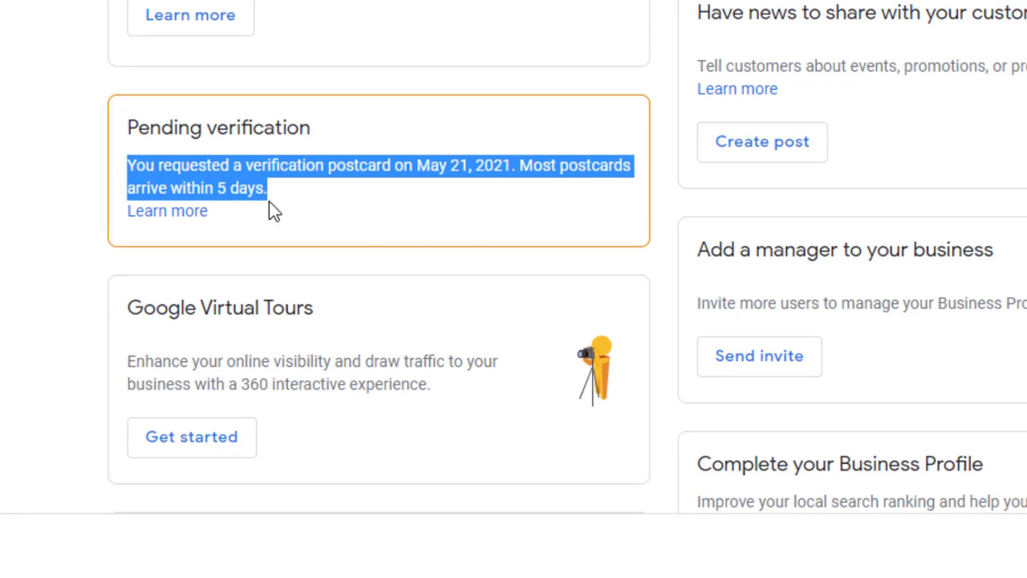
left_click(169, 358)
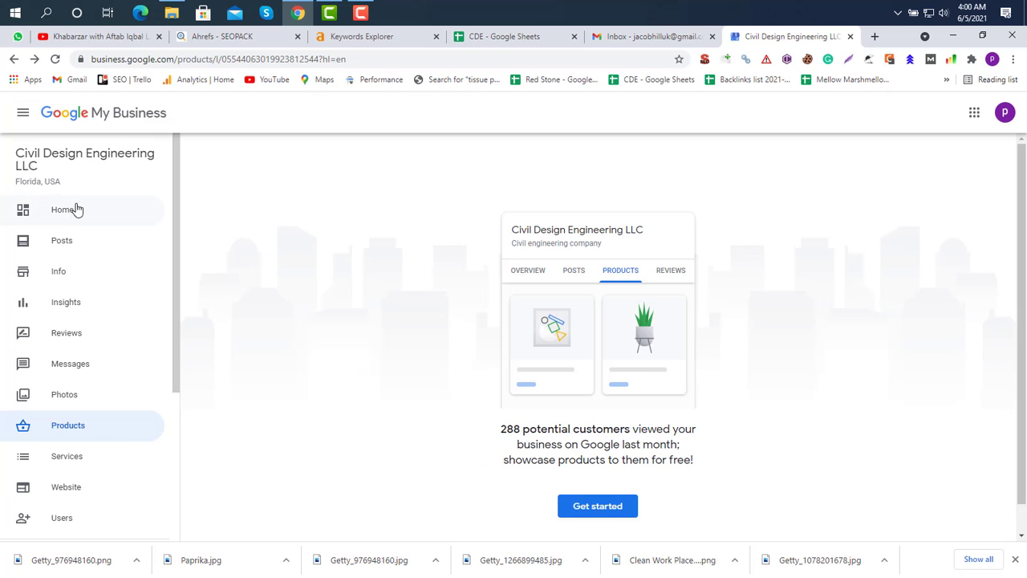
Step: From the Civil Design Engineering LLC home page, open the business's Maps and Search listings in separate new tabs
left_click(72, 213)
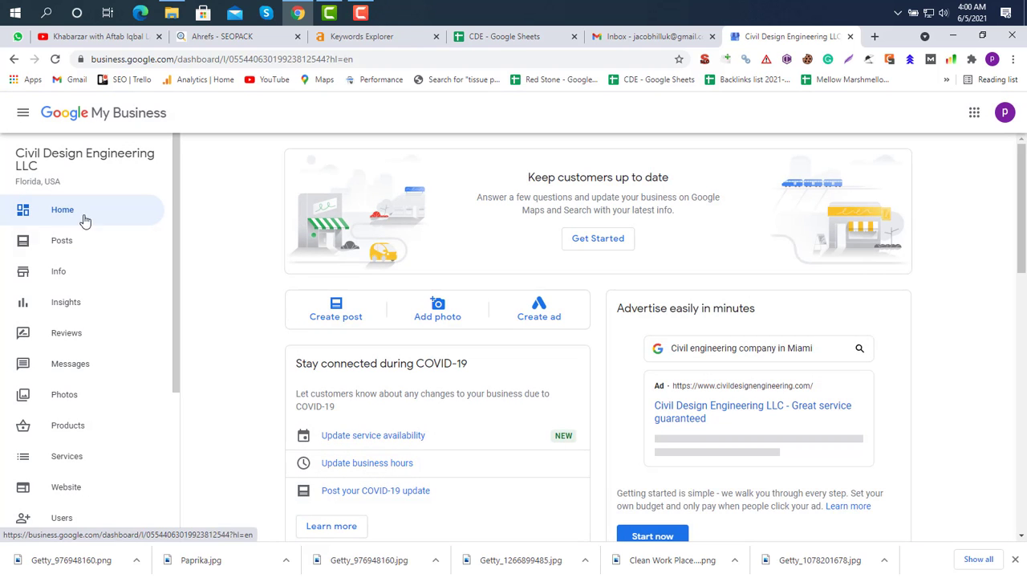
scroll(609, 399, "down", 9)
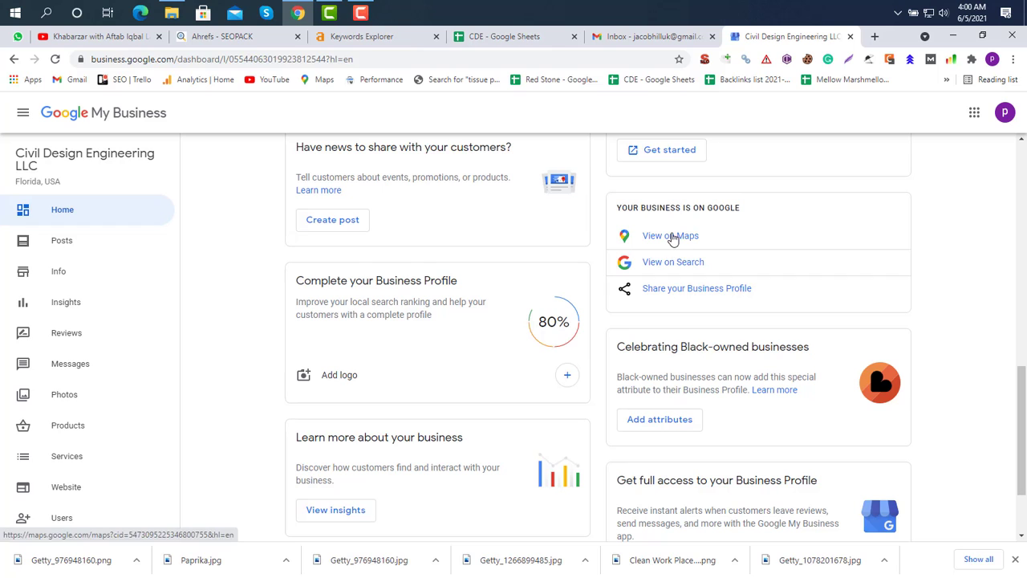
right_click(671, 239)
left_click(722, 243)
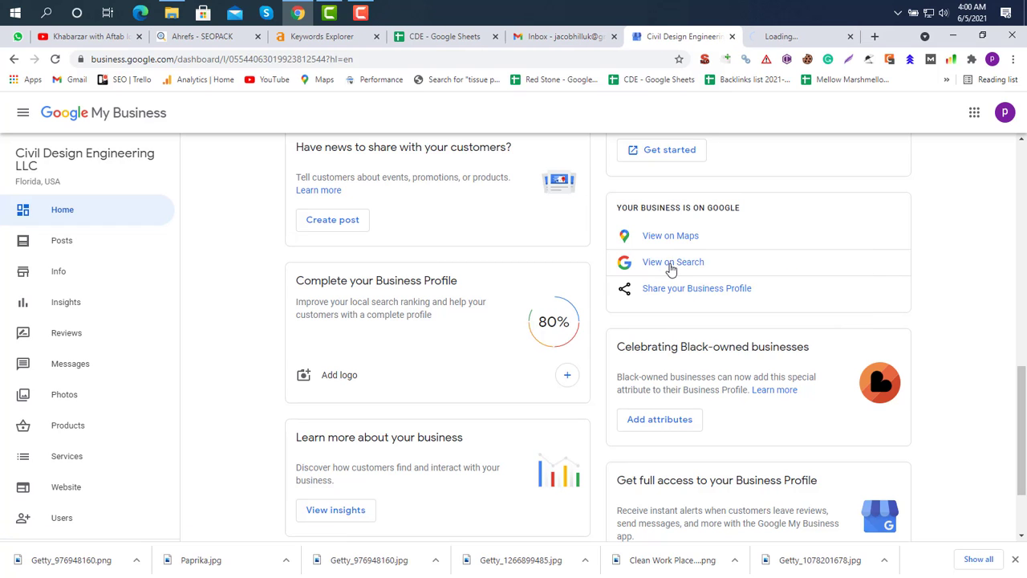
right_click(678, 267)
left_click(722, 271)
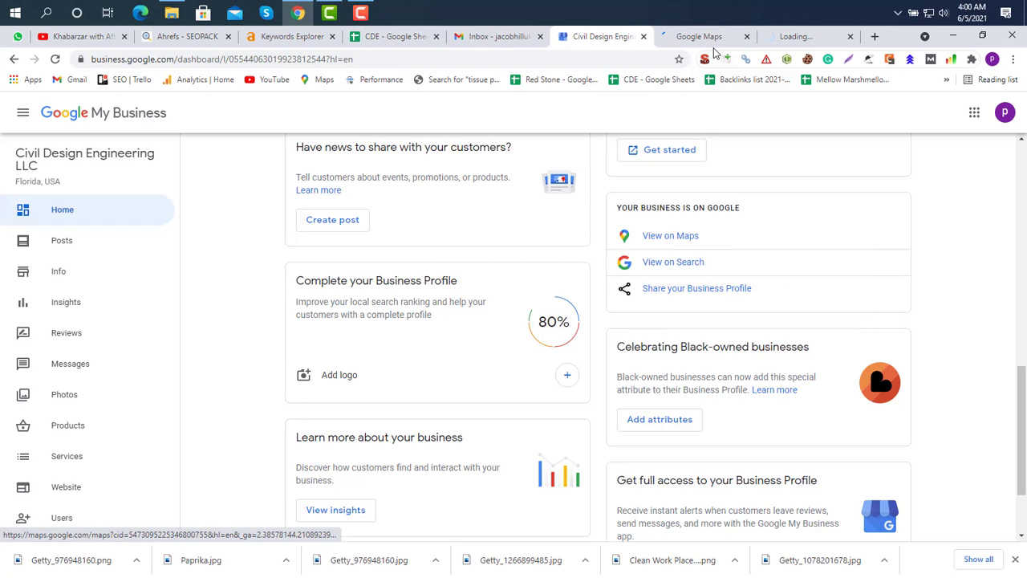
Step: View the business's Maps listing, and compare the search query with the business name in the Search listing
left_click(710, 40)
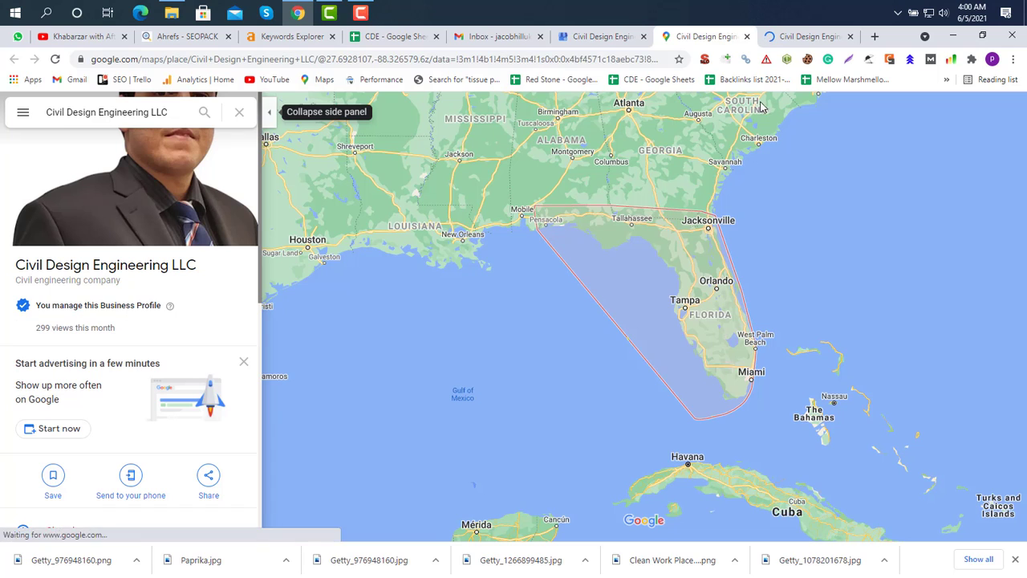
left_click(799, 37)
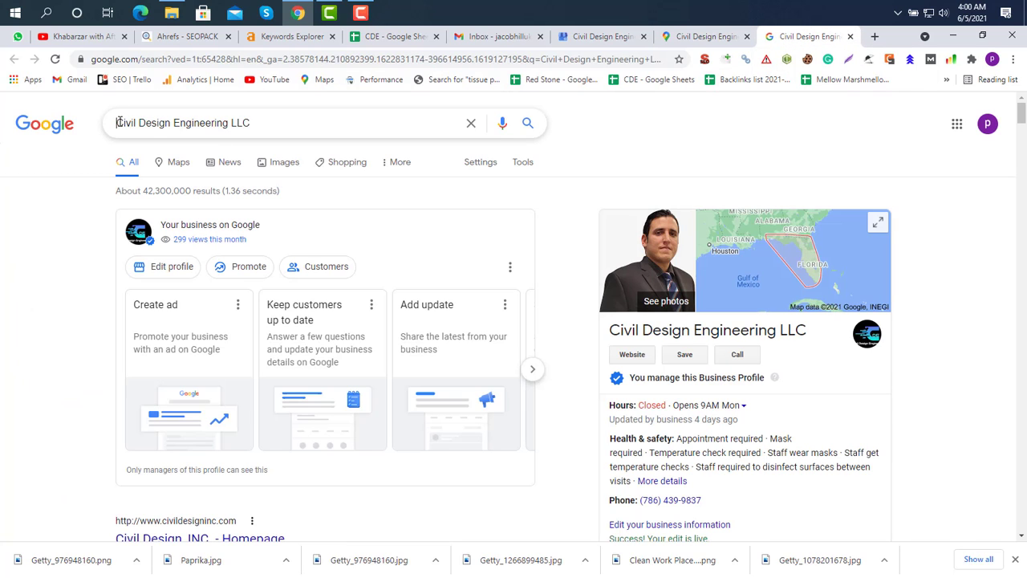
left_click_drag(118, 122, 276, 126)
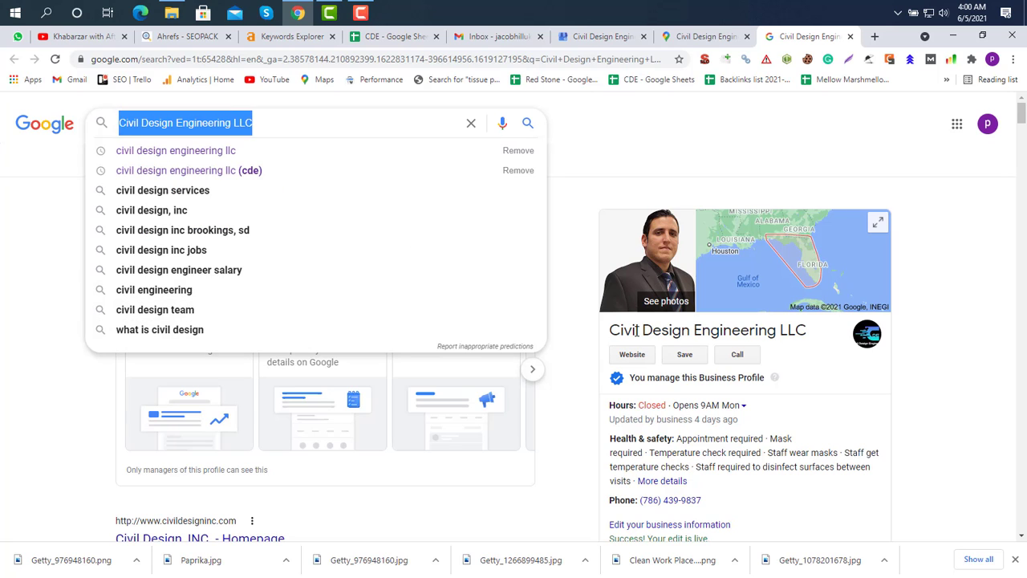
left_click_drag(611, 330, 838, 341)
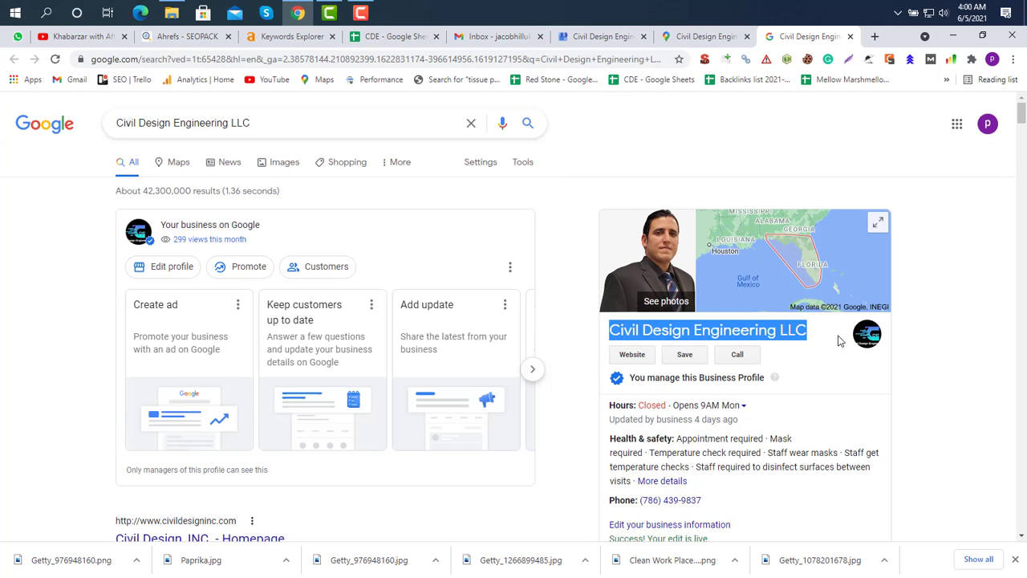
left_click(967, 313)
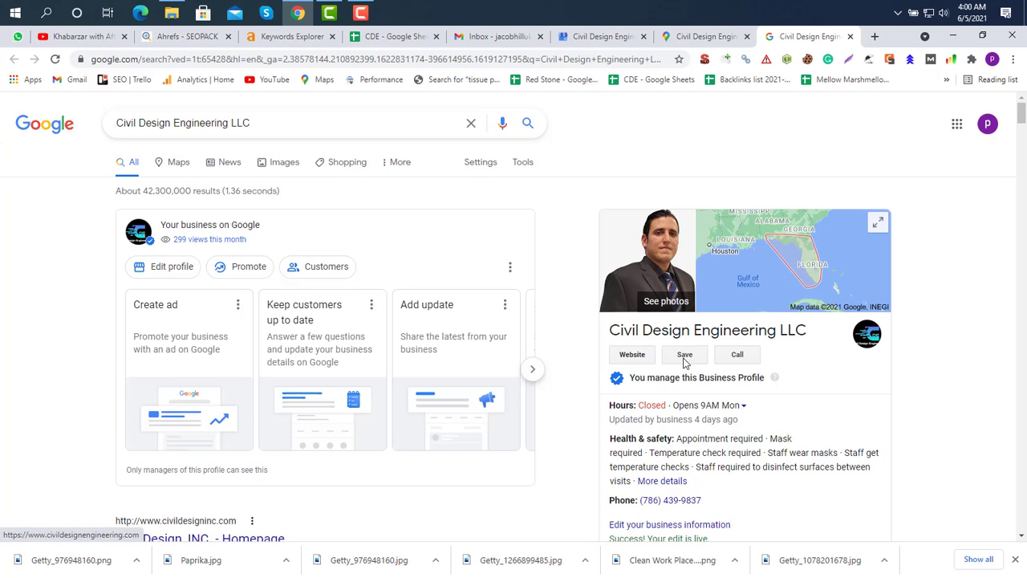
Step: Open the listing's website link in a new tab, check its address and close that tab
right_click(634, 357)
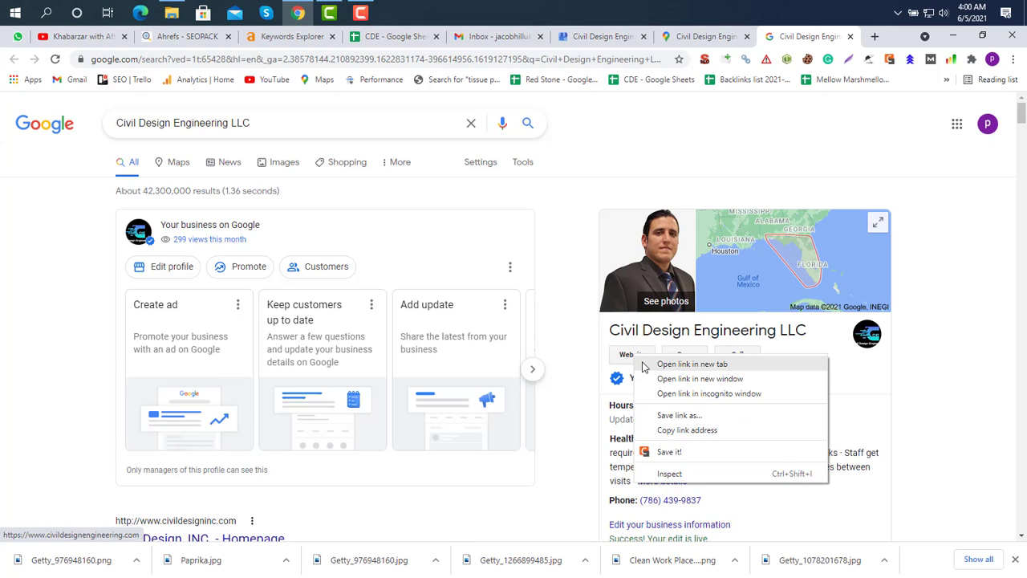
left_click(643, 365)
left_click(794, 39)
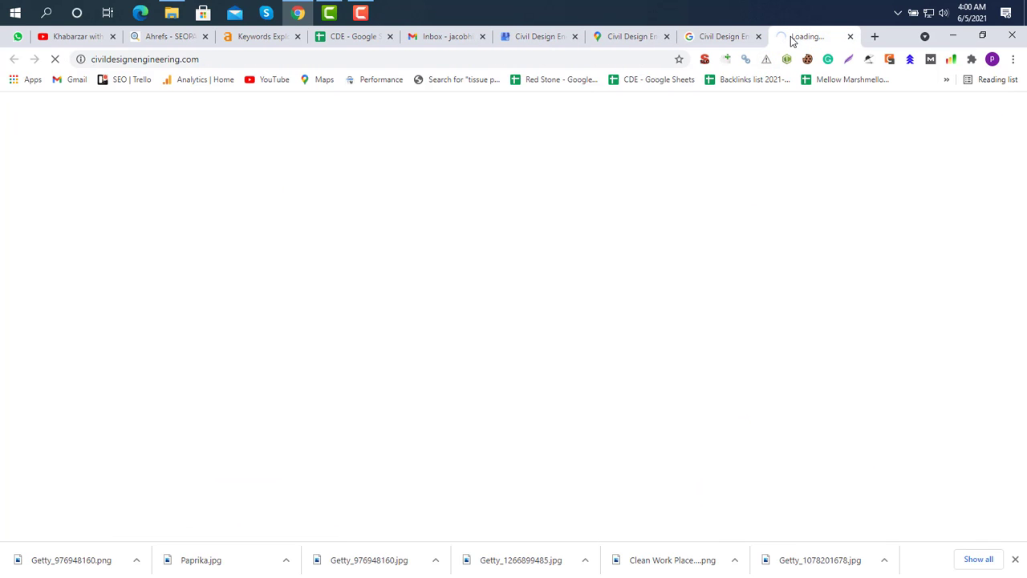
left_click(177, 61)
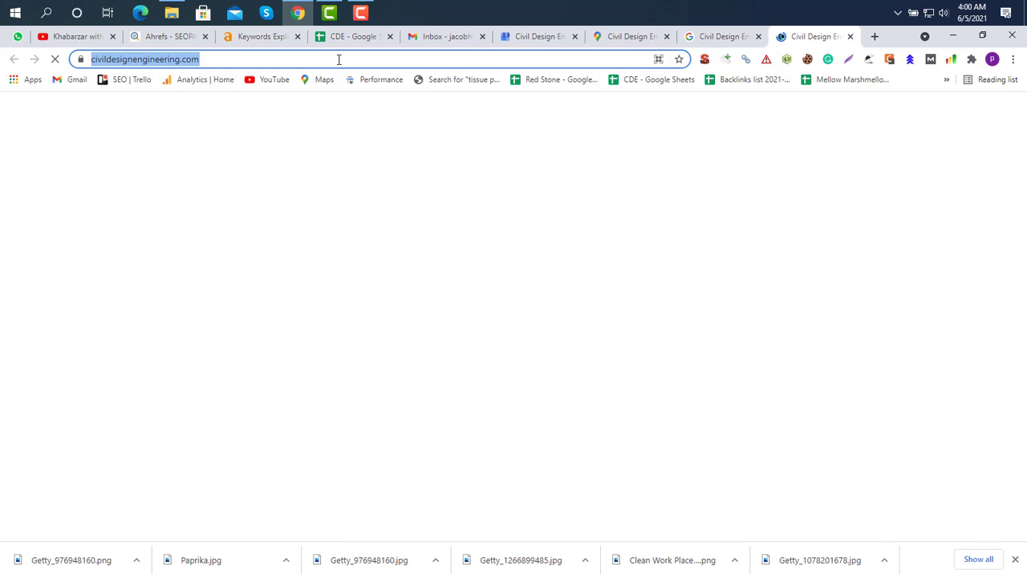
left_click(849, 36)
Step: Examine the rest of the business listing and read the full description under From Civil Design Engineering LLC
scroll(834, 363, "down", 2)
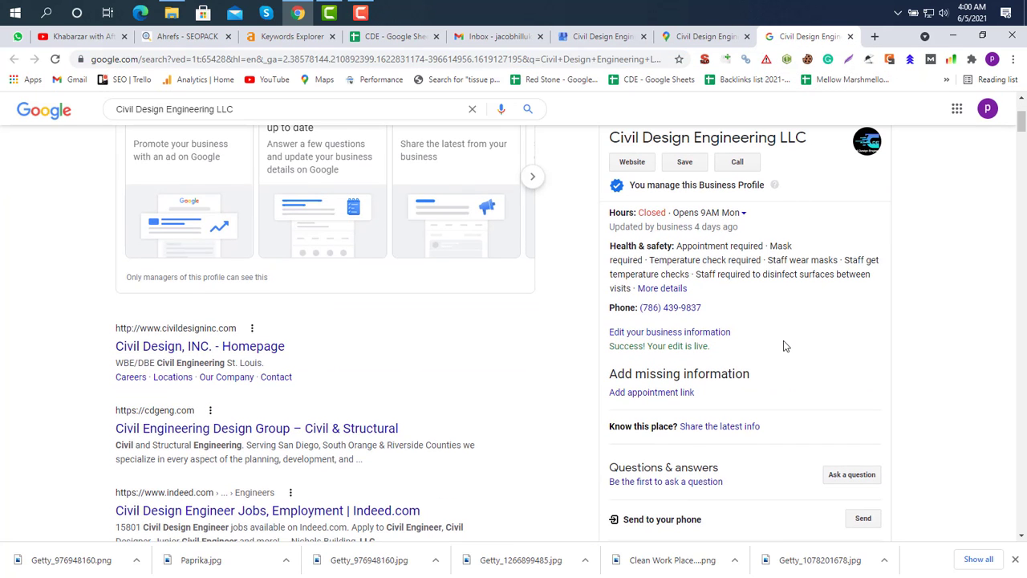
scroll(783, 340, "down", 2)
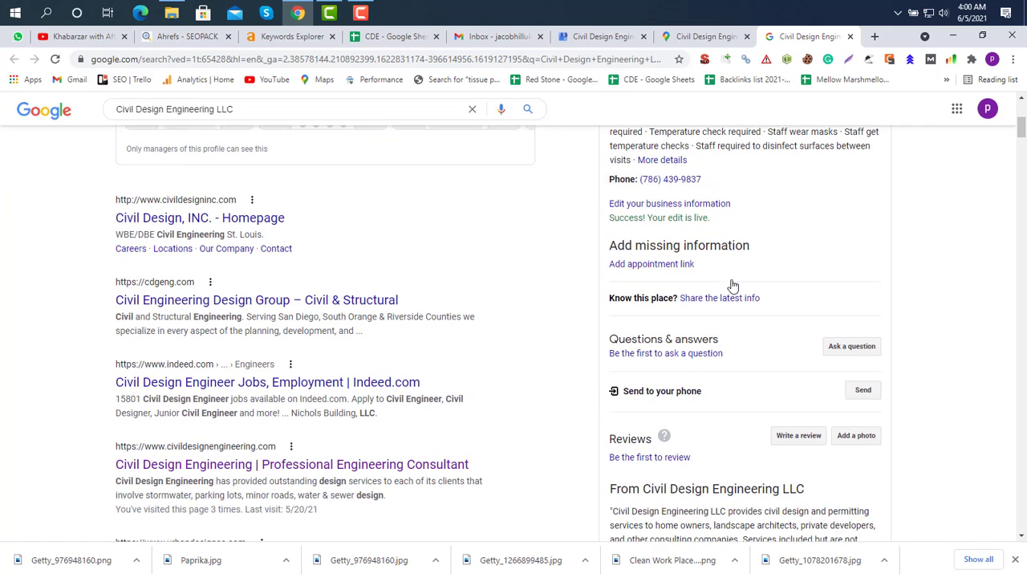
scroll(771, 340, "down", 3)
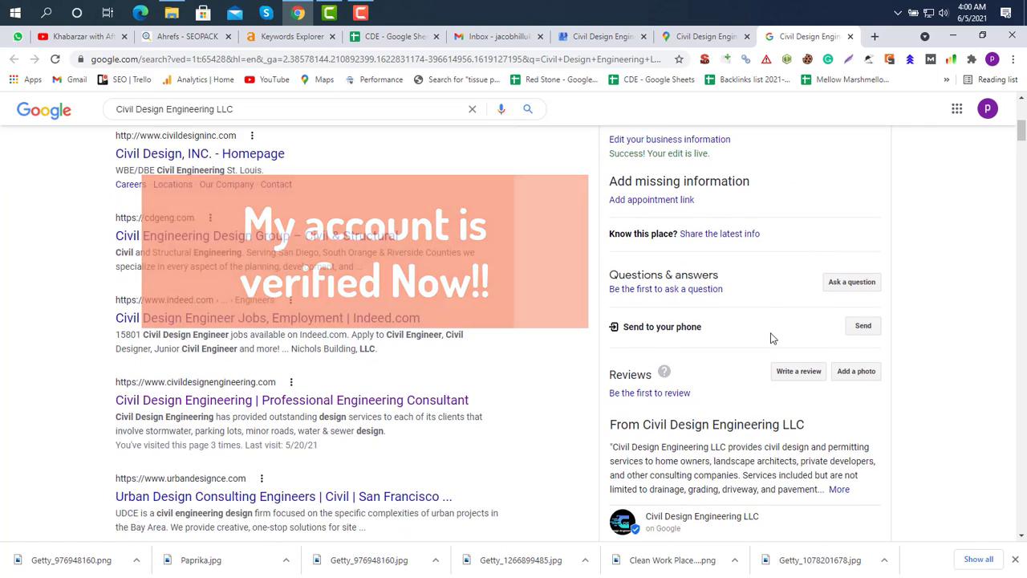
left_click(838, 361)
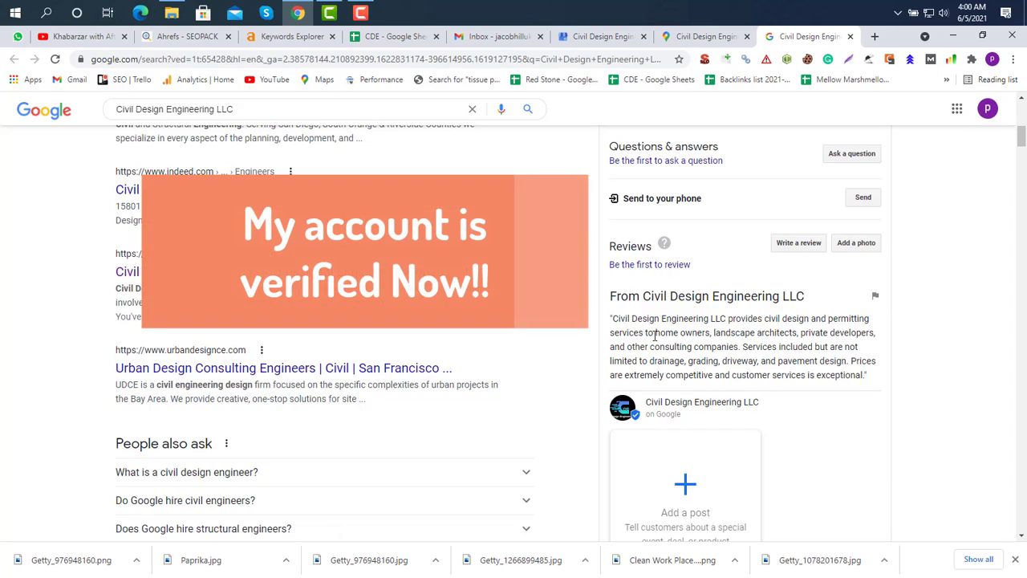
left_click_drag(617, 319, 862, 377)
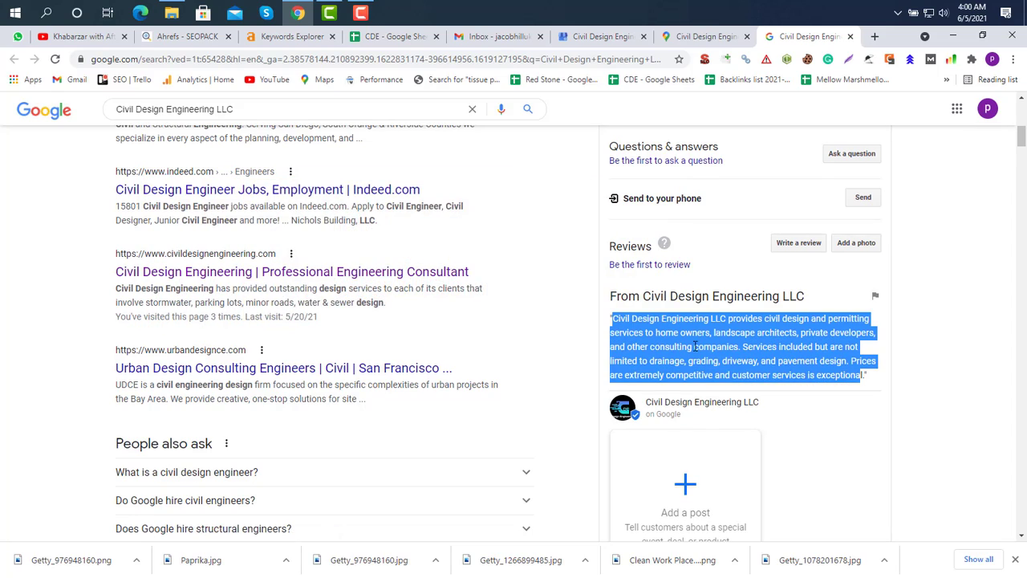
Step: Close the business's Search and Maps listing tabs and return to the Civil Design Engineering LLC home page
scroll(694, 346, "down", 1)
scroll(687, 365, "down", 2)
scroll(718, 367, "up", 9)
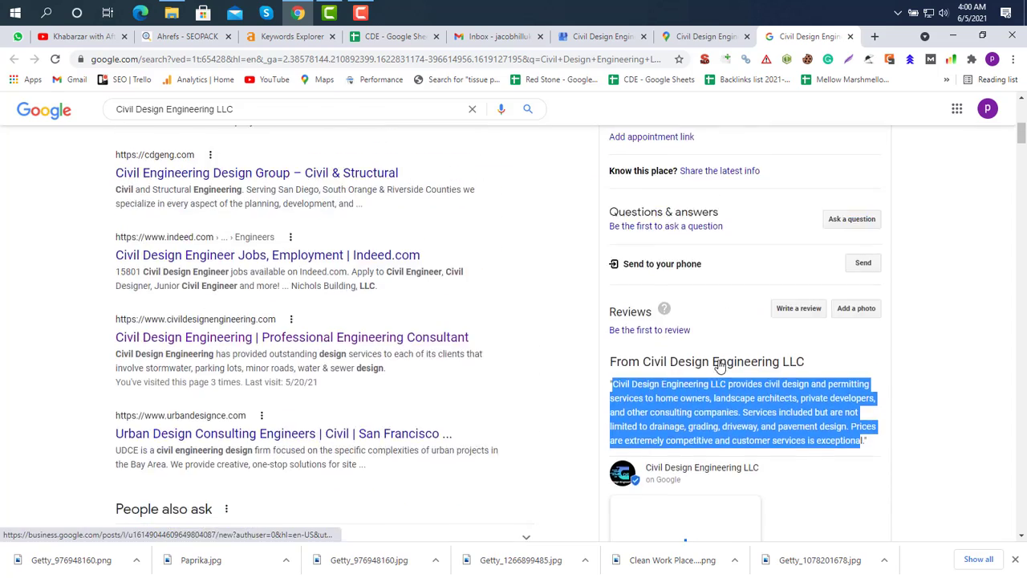
scroll(719, 365, "up", 1)
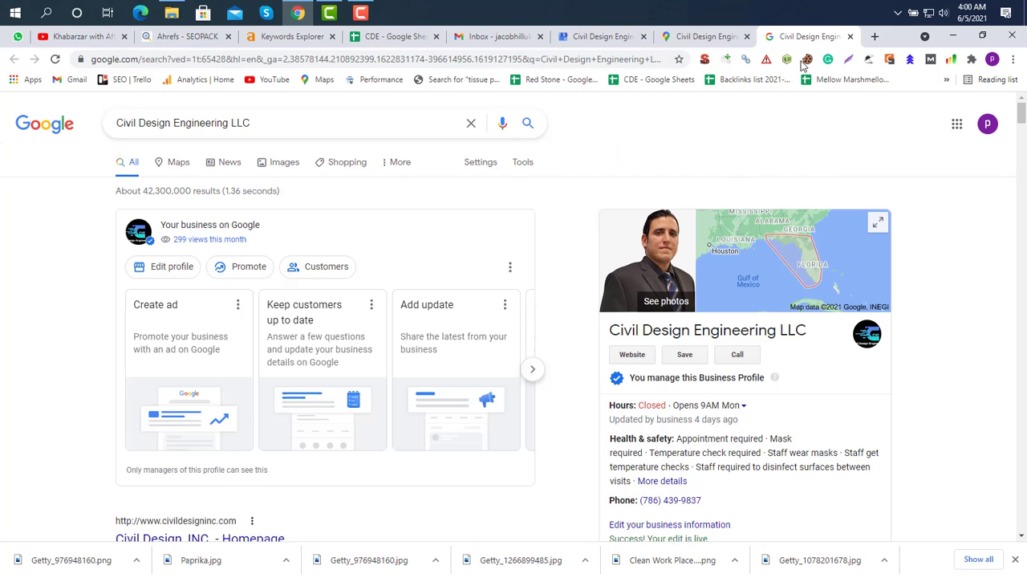
left_click(849, 36)
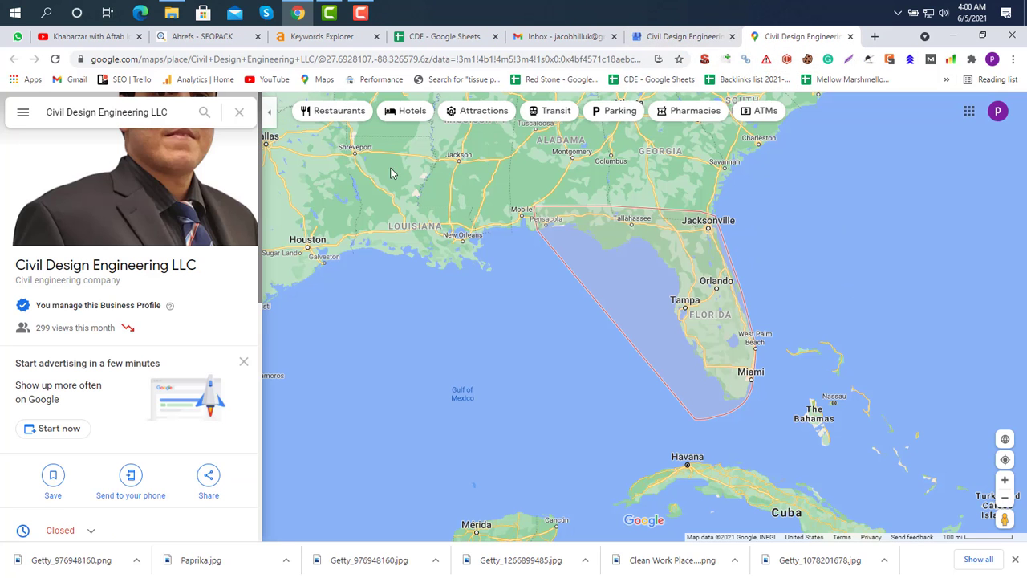
left_click(850, 36)
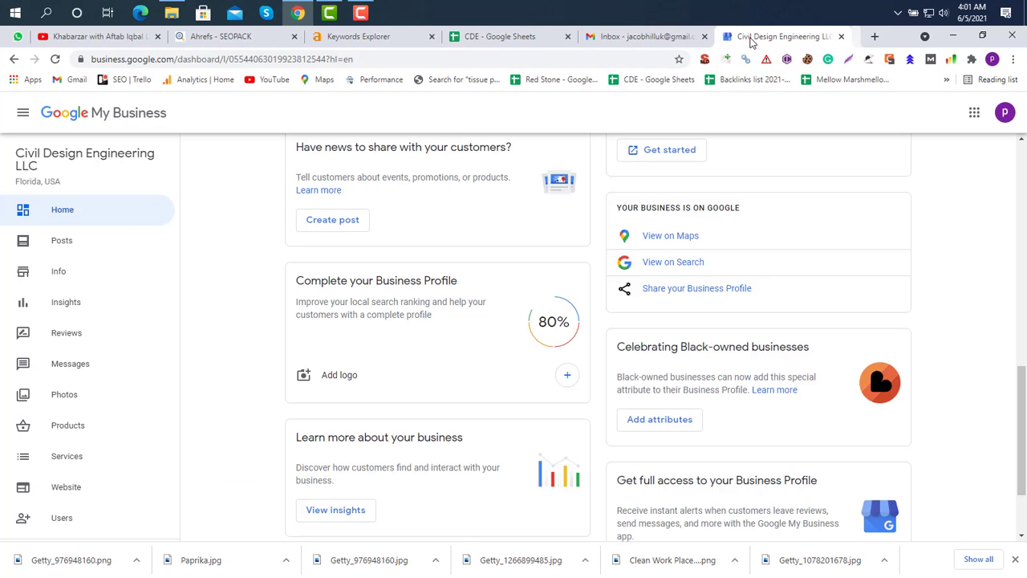
Step: Check the Complete your Business Profile card for the completion level and the remaining suggestion, and return to the start of the home page
scroll(449, 265, "down", 1)
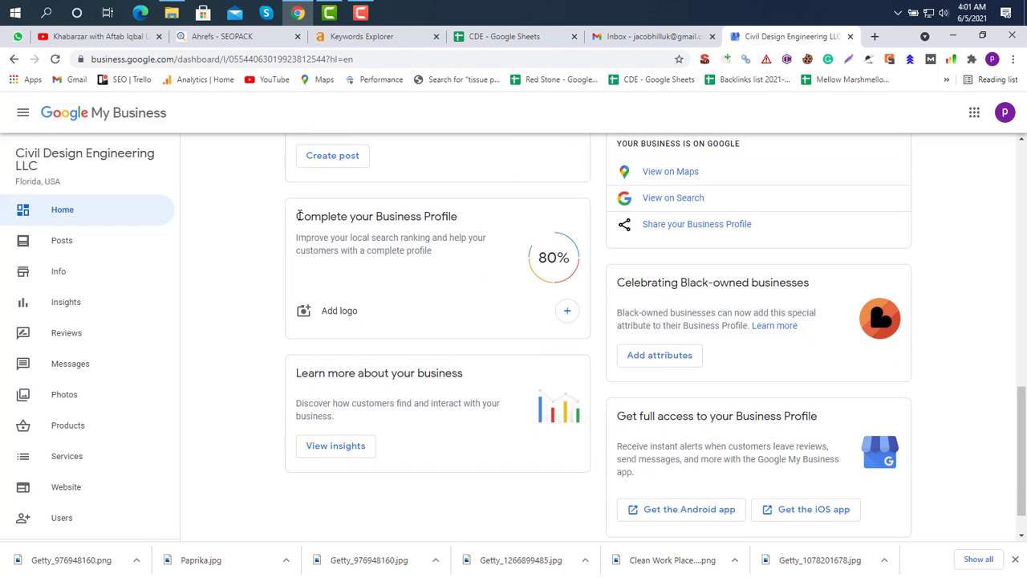
left_click(561, 263)
scroll(695, 316, "down", 1)
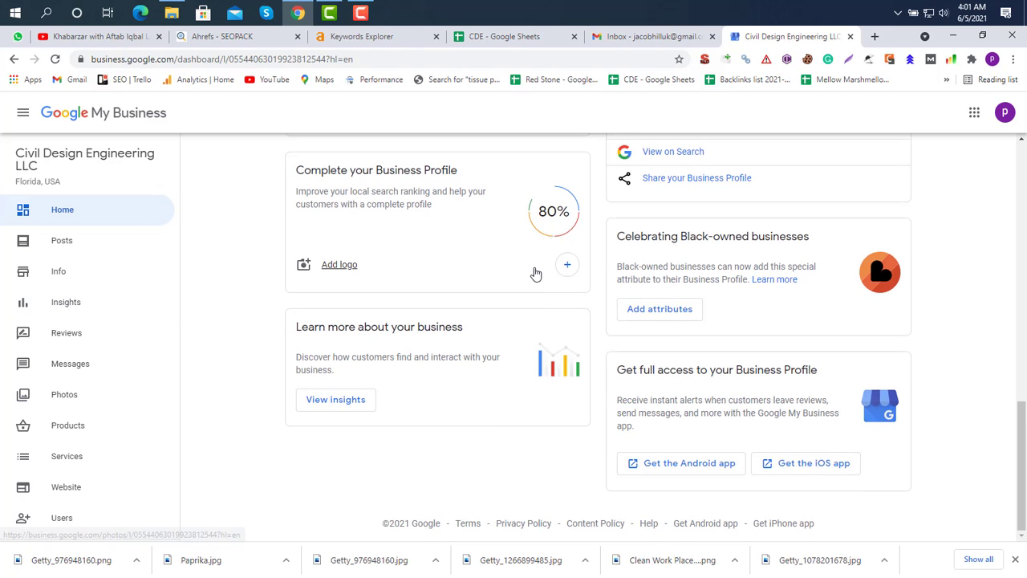
scroll(535, 271, "up", 10)
scroll(536, 274, "up", 2)
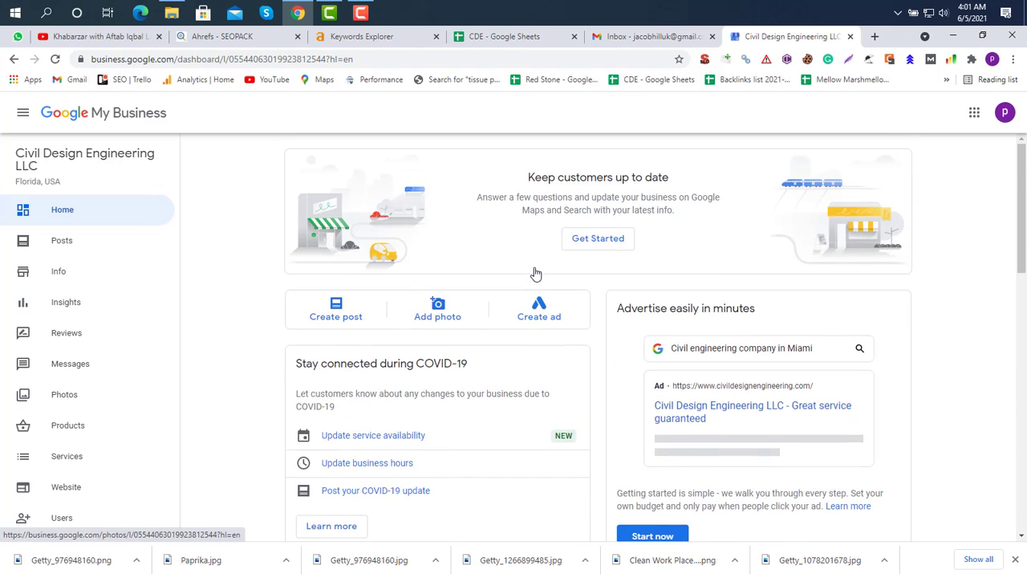